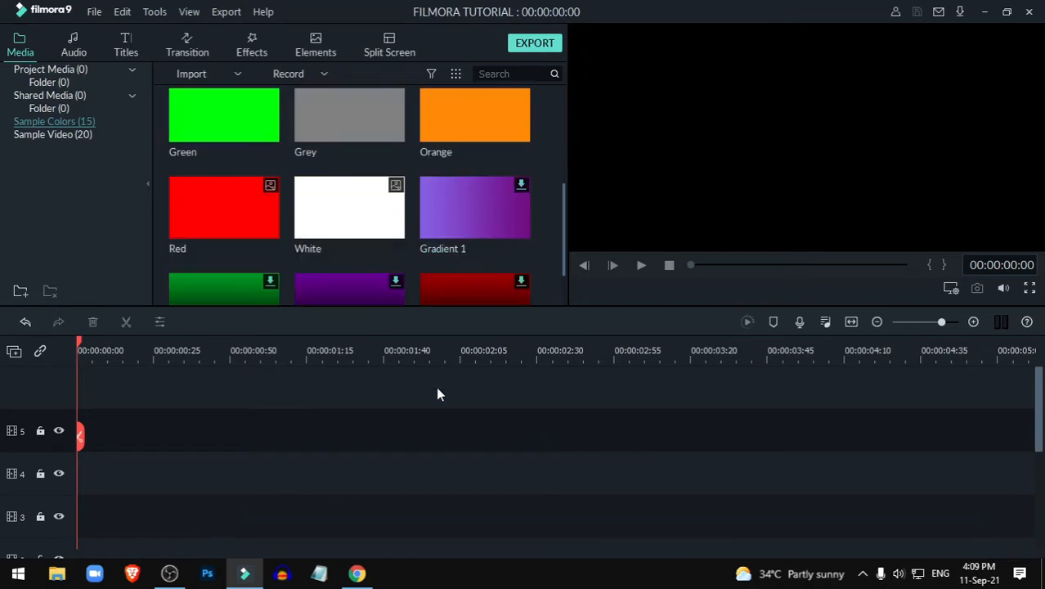
Step: Place the Gradient 4 sample colour at the start of video track 1 and lock that track
scroll(436, 386, "down", 2)
scroll(433, 237, "up", 2)
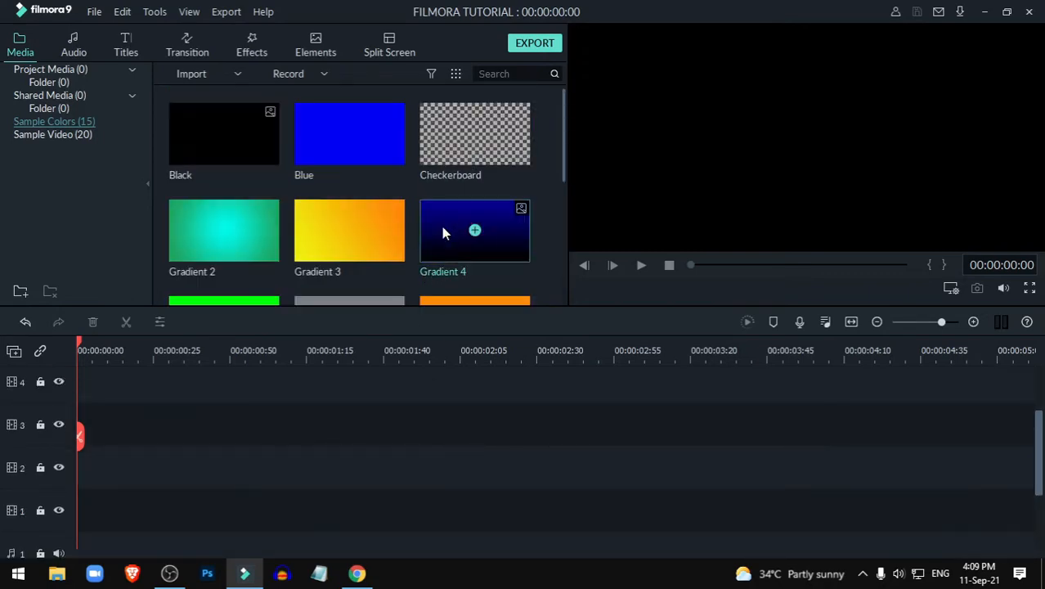
left_click_drag(449, 247, 77, 516)
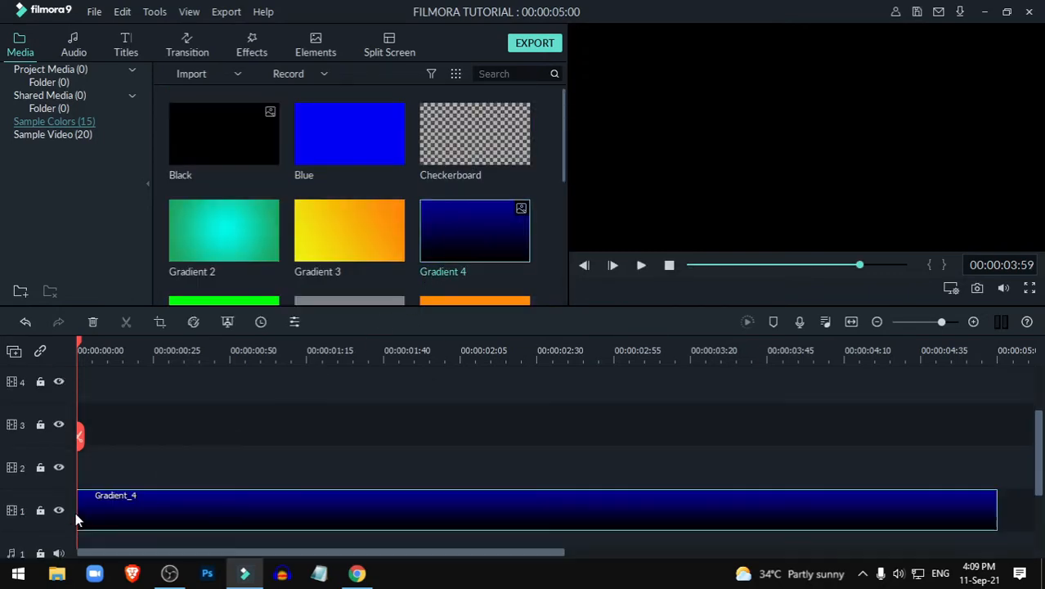
left_click(40, 511)
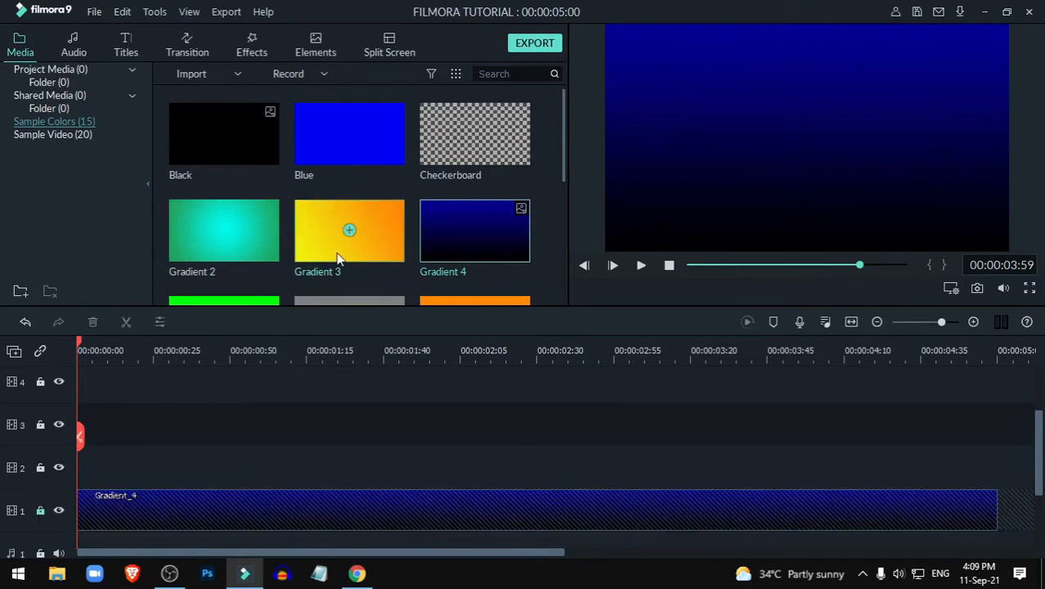
Step: Add the White sample colour at the start of track 2 and shift it down to cover only the bottom quarter of the frame
scroll(339, 245, "down", 2)
left_click_drag(345, 214, 60, 487)
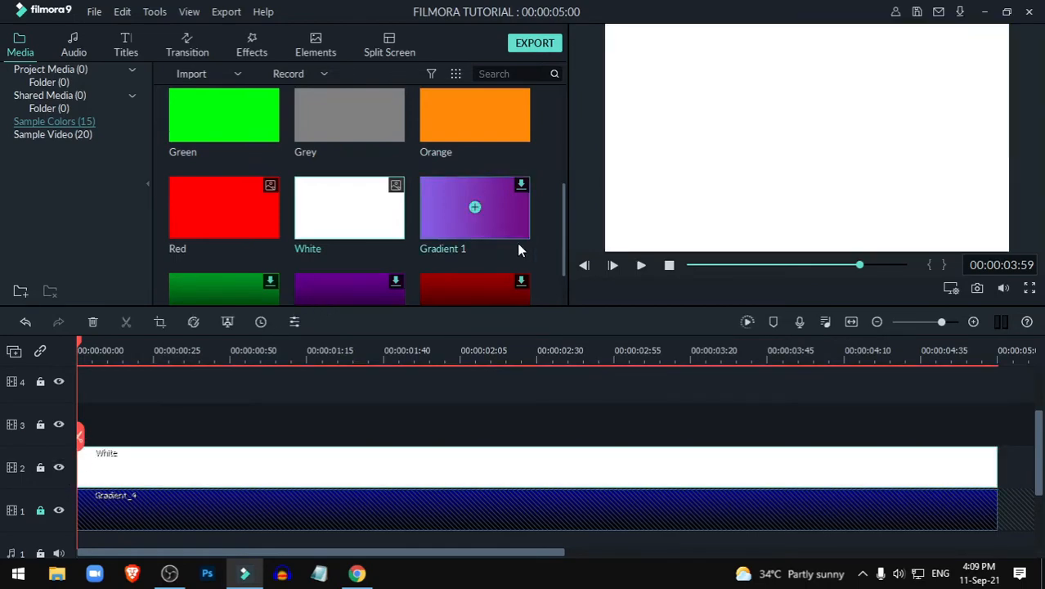
left_click_drag(731, 170, 735, 345)
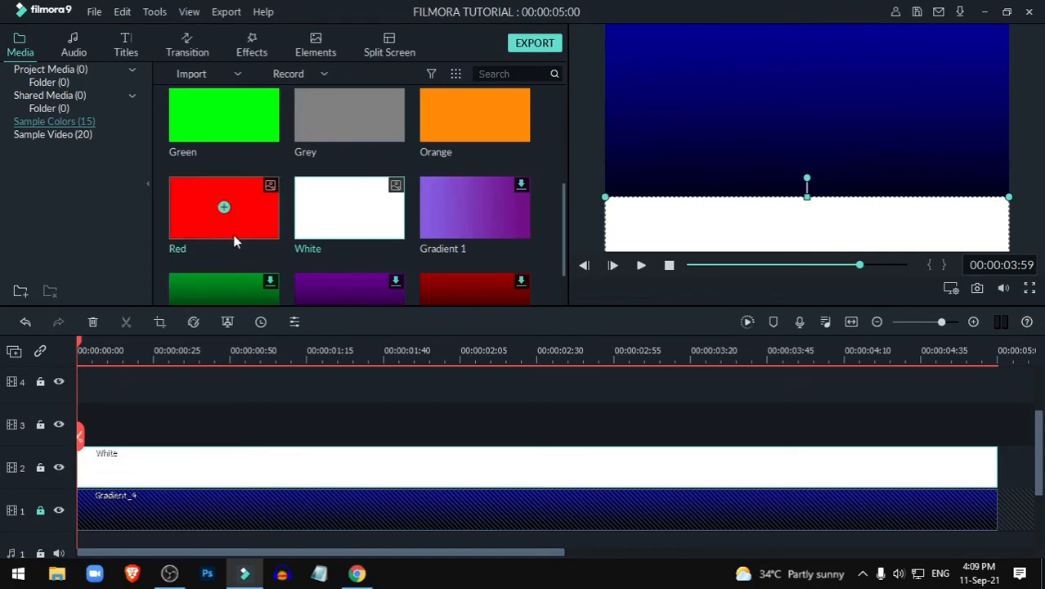
Step: Add the Red sample colour at the start of track 3 and shift it up to cover only the top quarter of the frame
left_click_drag(217, 214, 182, 416)
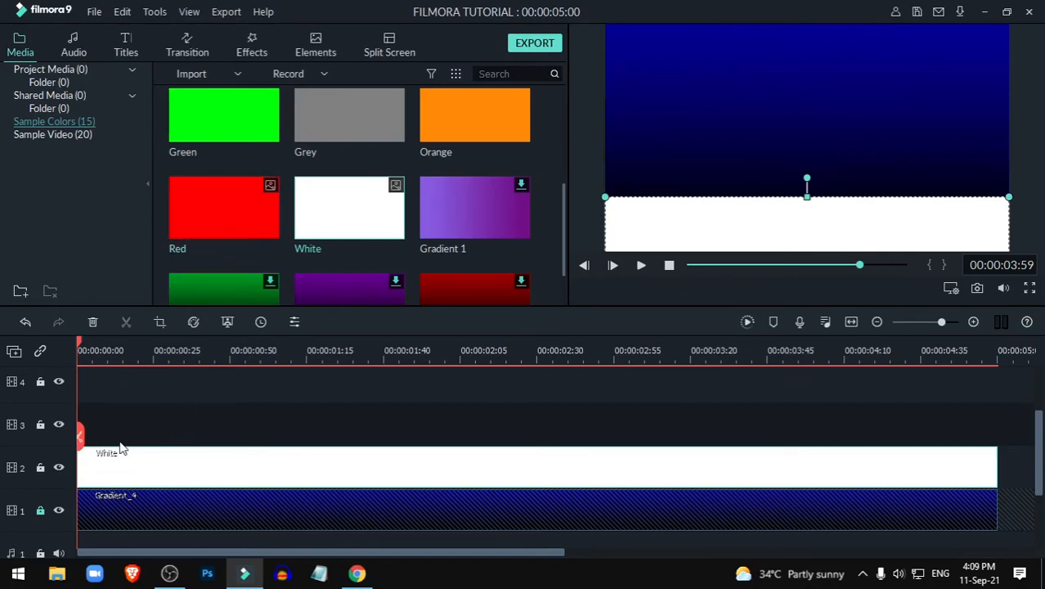
left_click_drag(238, 214, 59, 432)
left_click(840, 137)
left_click_drag(840, 136, 843, 8)
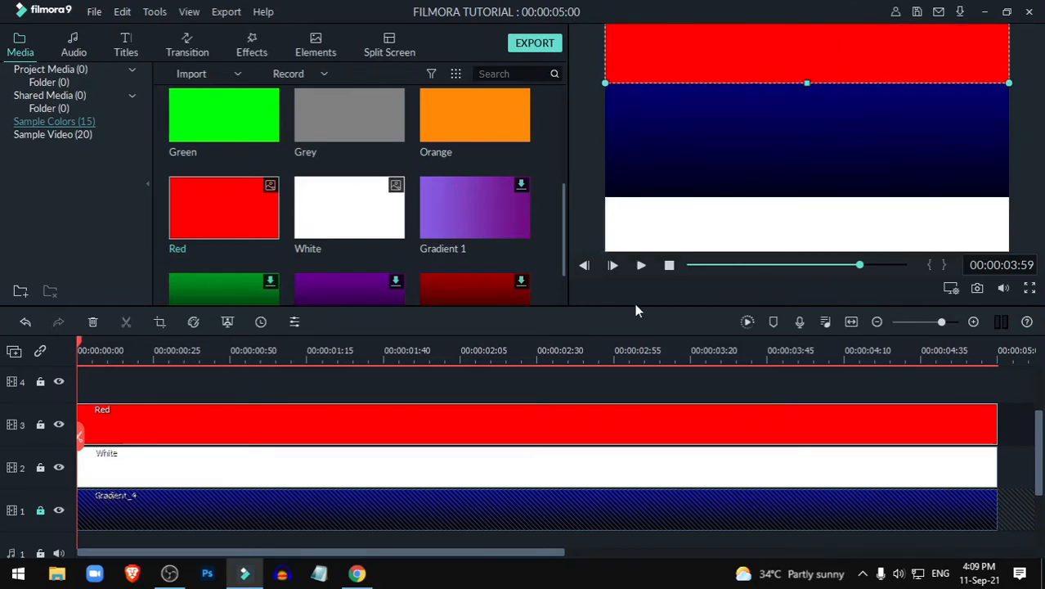
Step: Search the effects for "water" and place the Water effect at the start of track 4, above the Red clip
left_click(253, 47)
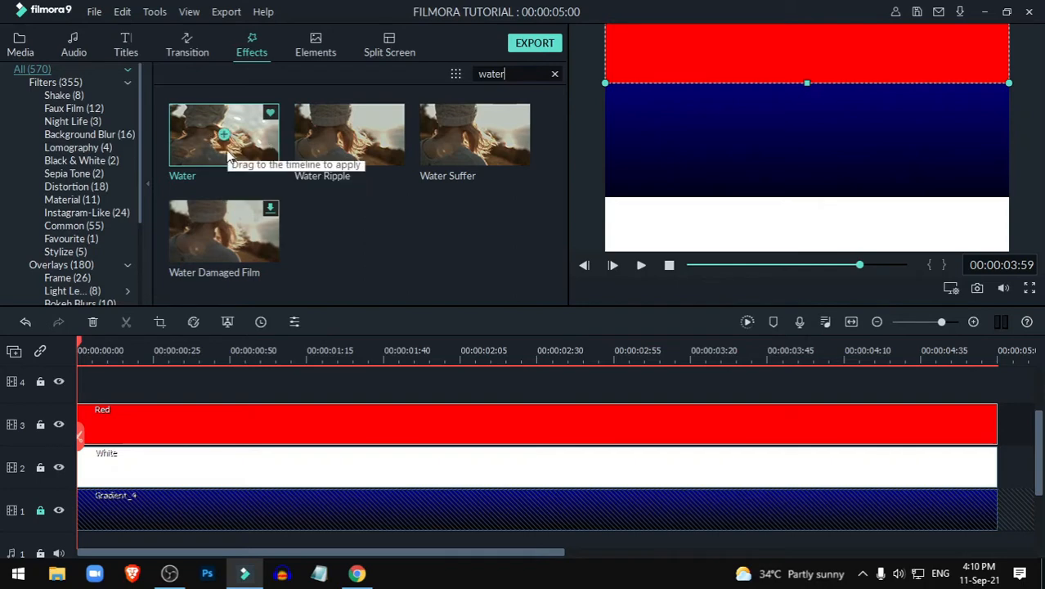
mouse_move(227, 154)
left_mouse_down()
mouse_move(177, 277)
mouse_move(102, 389)
mouse_move(67, 398)
left_mouse_up()
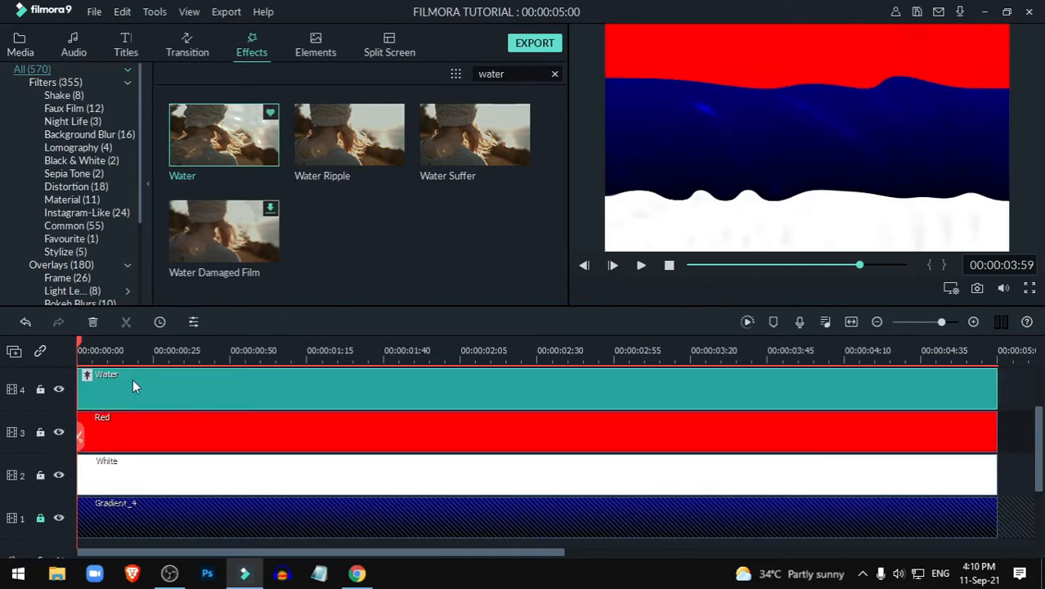
Step: Lower the Water effect's Emboss slightly, accept the setting, and lock track 4
double_click(244, 387)
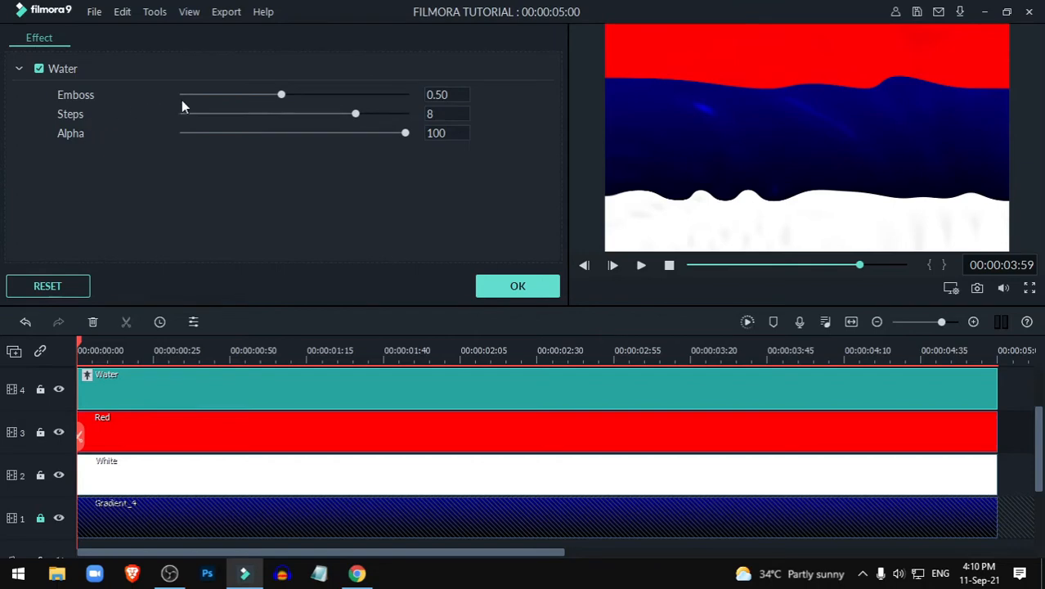
left_click_drag(280, 96, 257, 98)
left_click(532, 286)
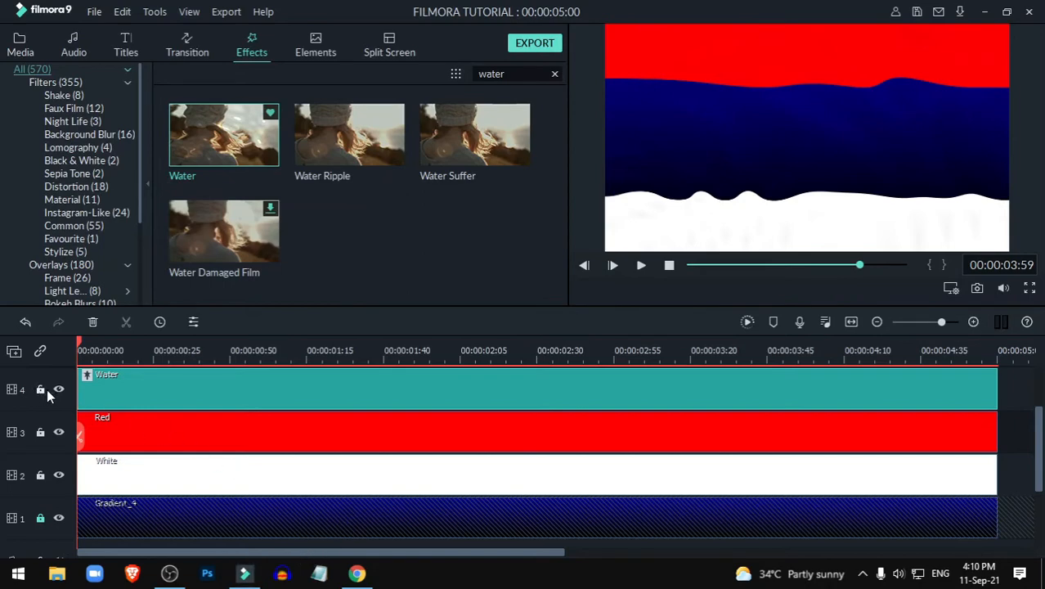
scroll(46, 388, "up", 1)
left_click(39, 436)
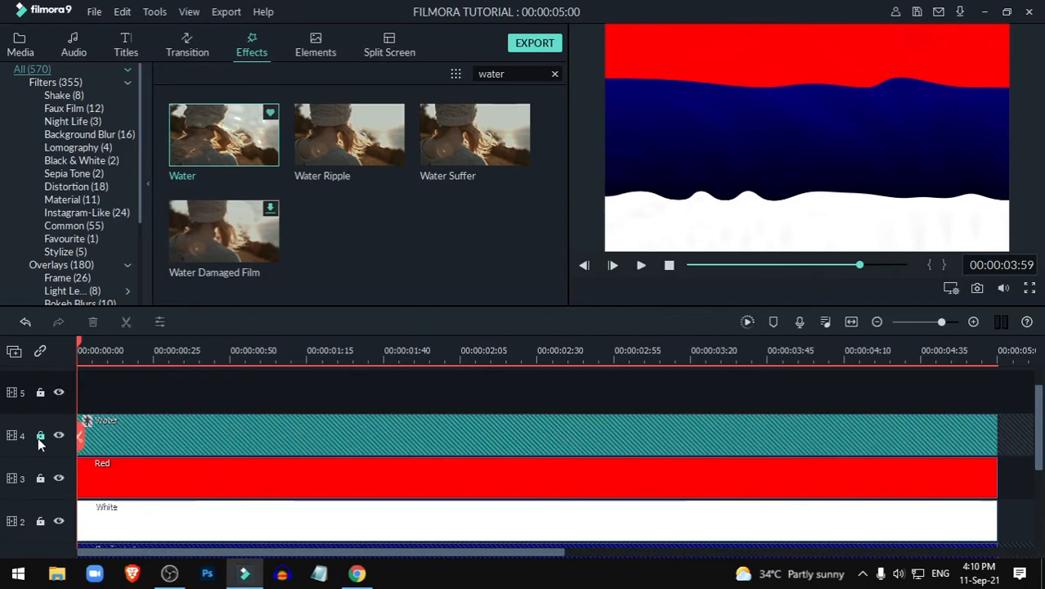
Step: Place the Black sample colour on track 2, leaving a small gap after the end of the White clip
left_click_drag(210, 553, 644, 554)
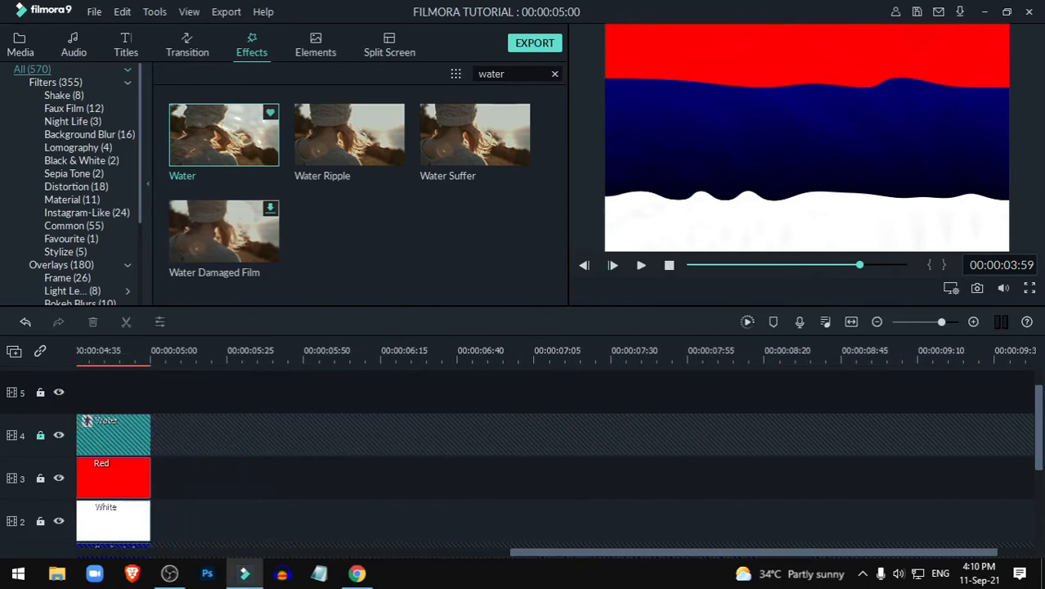
left_click(20, 50)
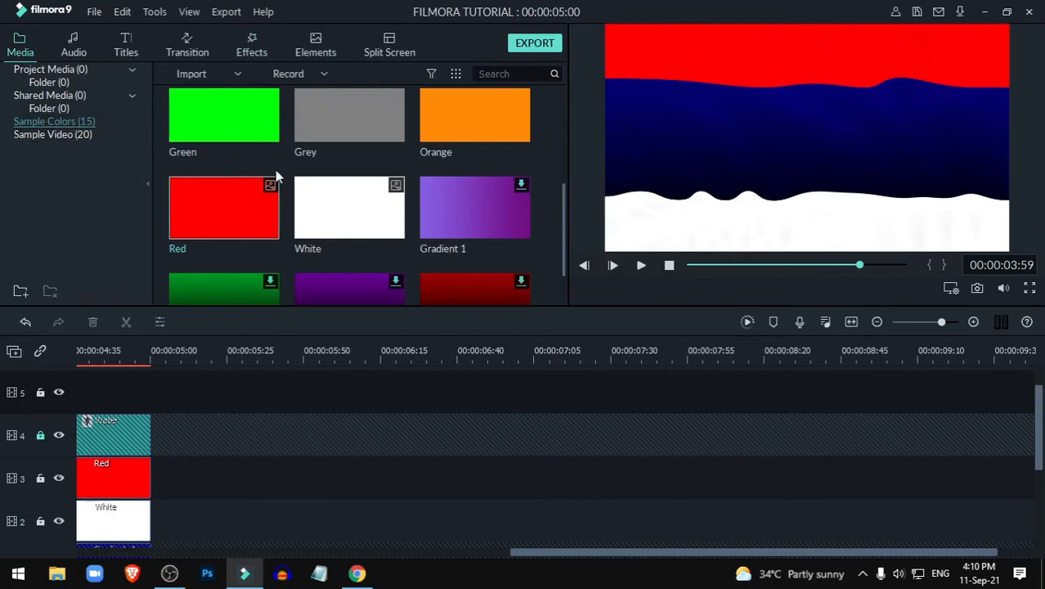
scroll(340, 169, "up", 3)
left_click_drag(231, 191, 214, 522)
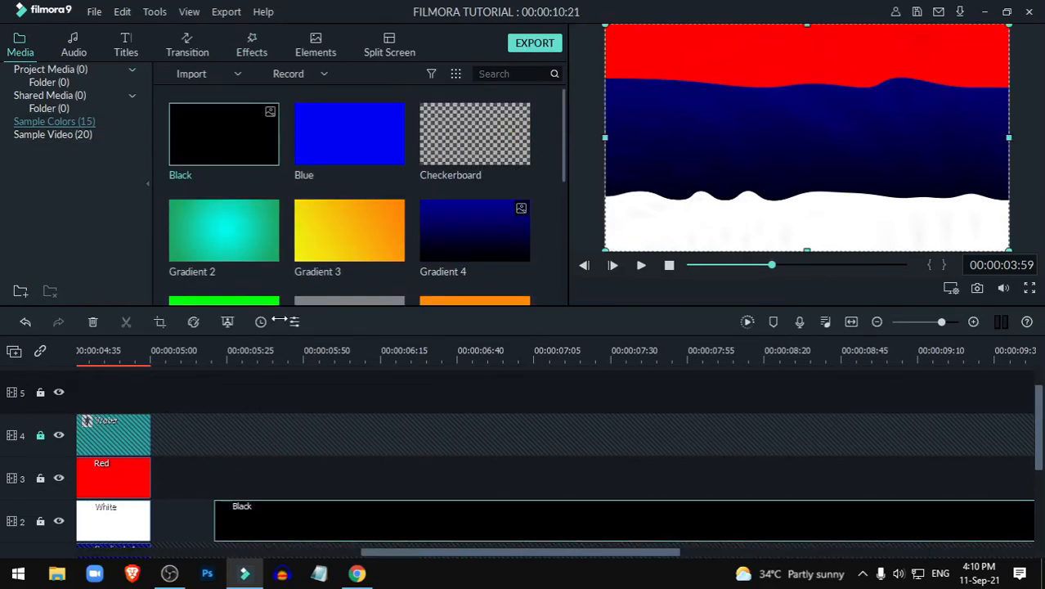
Step: Add the Default Title to track 3 directly above the Black clip, aligned with its start
left_click(128, 49)
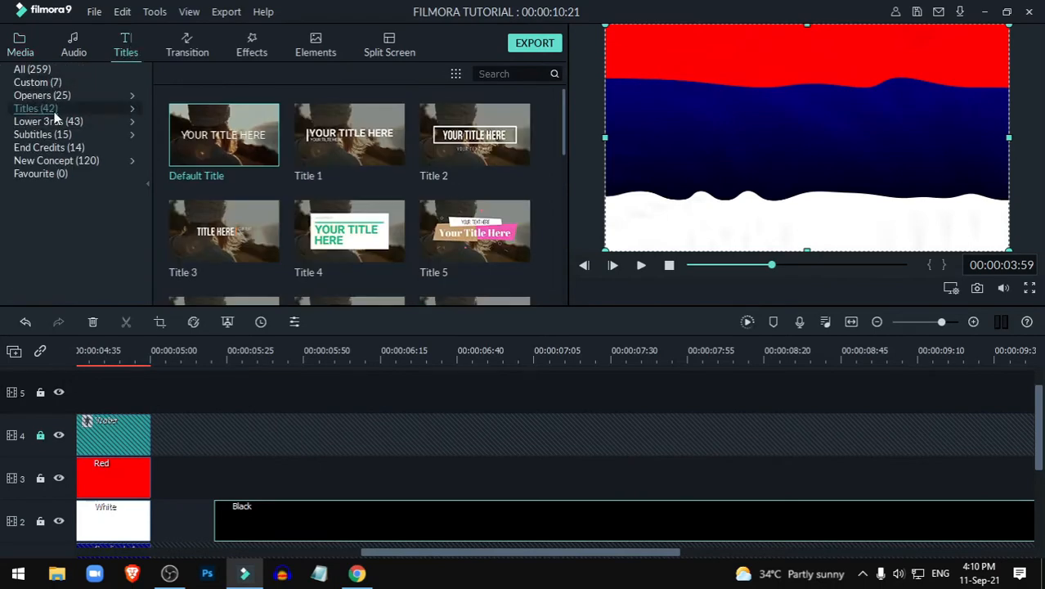
mouse_move(226, 154)
left_click_drag(232, 153, 221, 488)
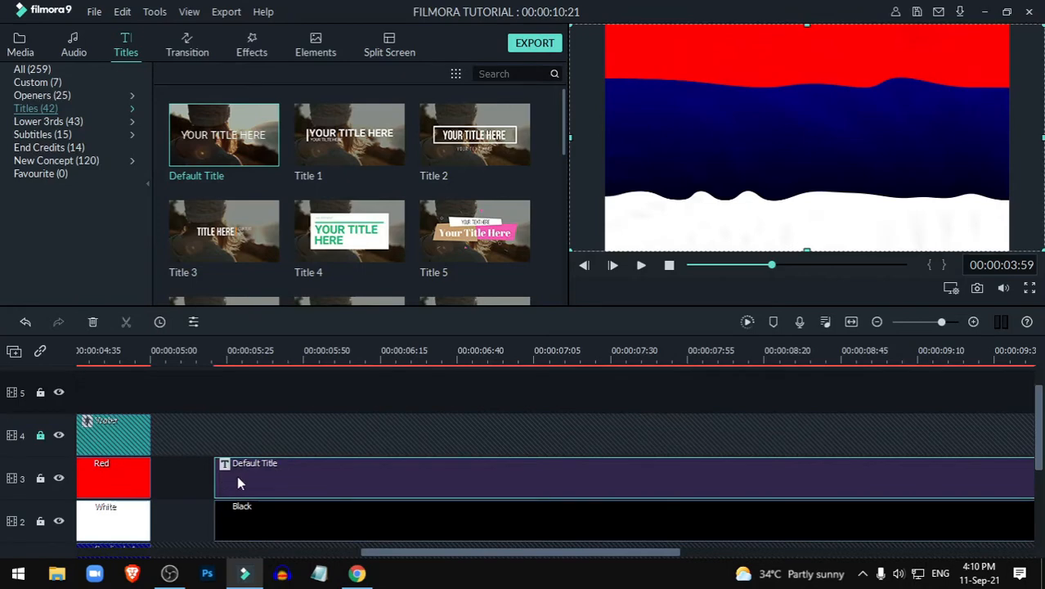
Step: Replace the title's text with LIQUID and EFFECT on two lines in the advanced text editor
double_click(223, 486)
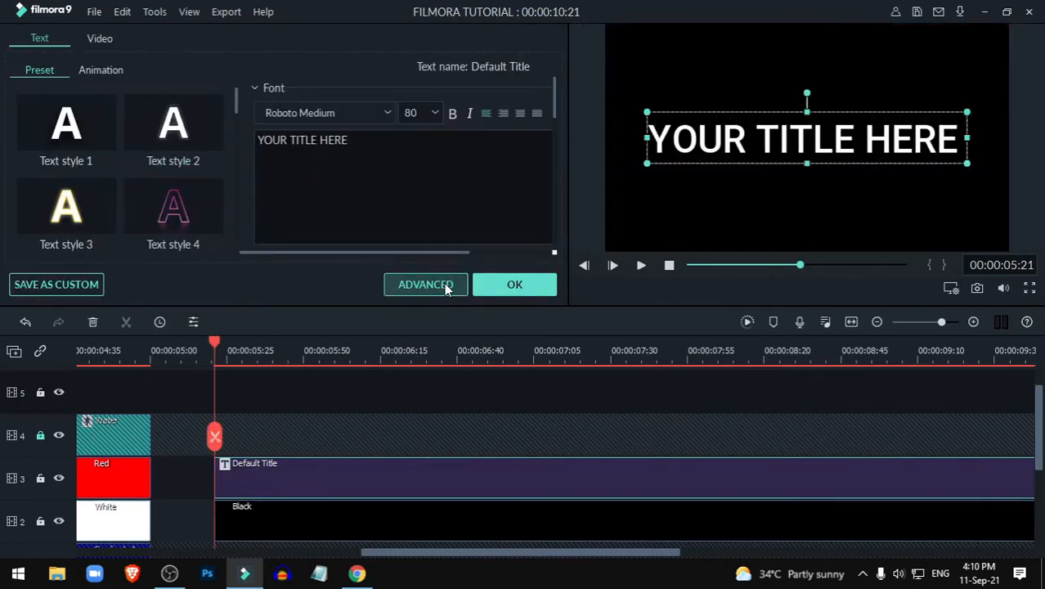
left_click(445, 284)
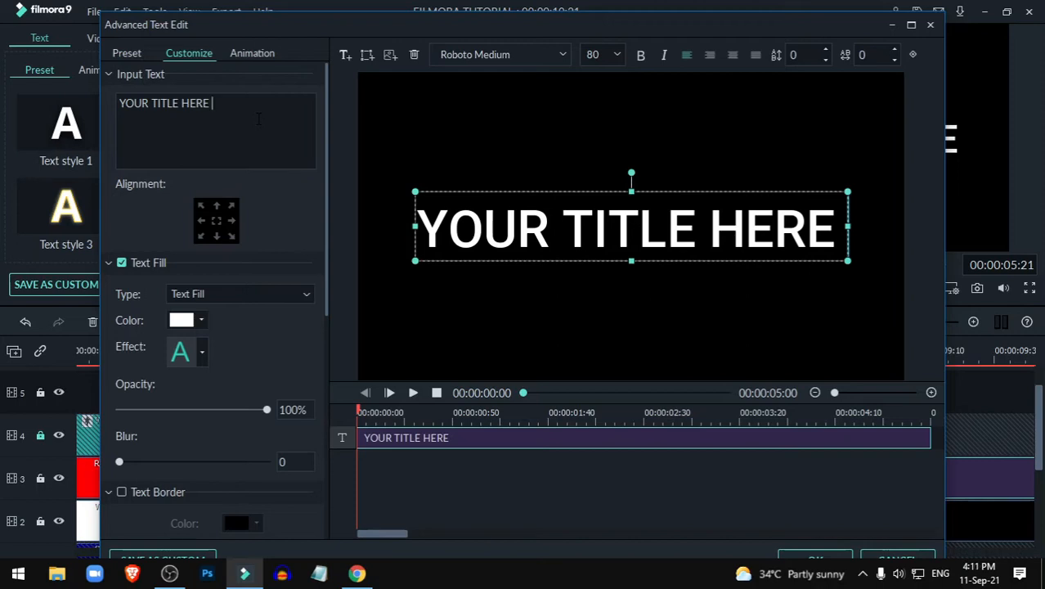
type("LI")
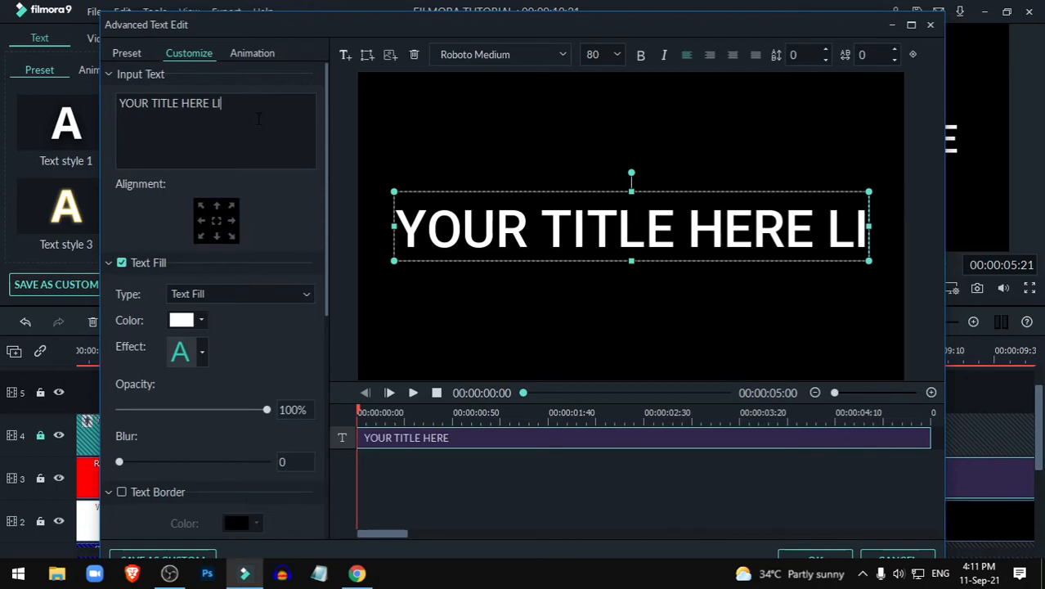
key("ctrl+a")
type("LI")
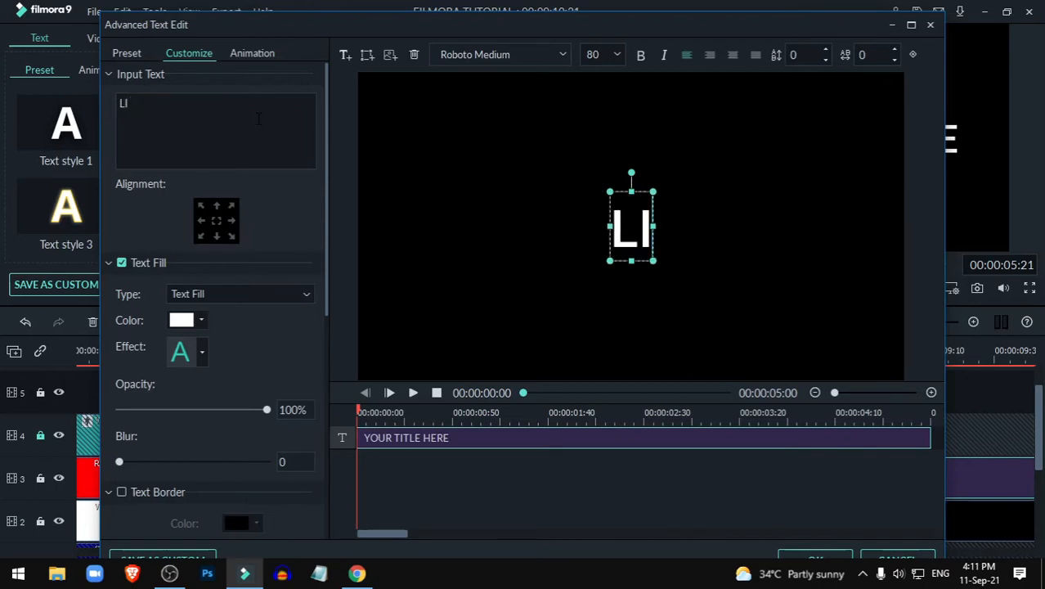
type("QUID")
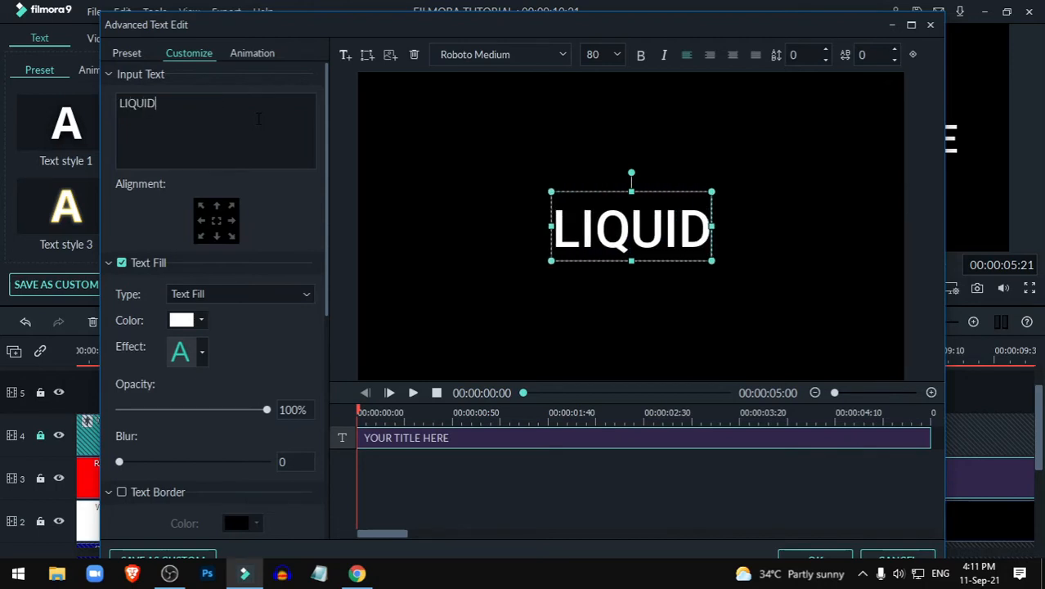
key("Return")
type("E")
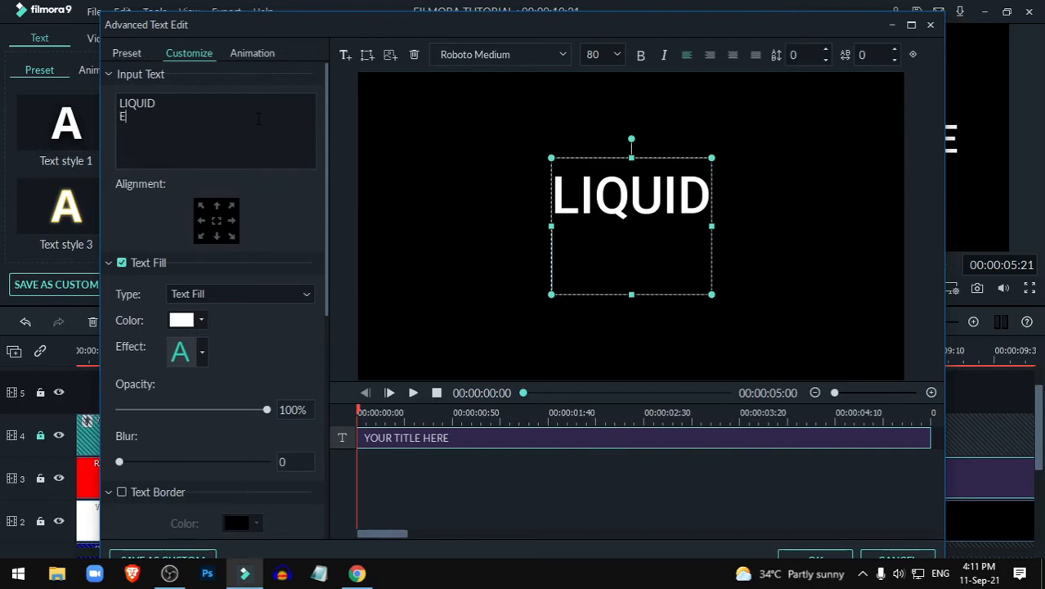
type("FFECT")
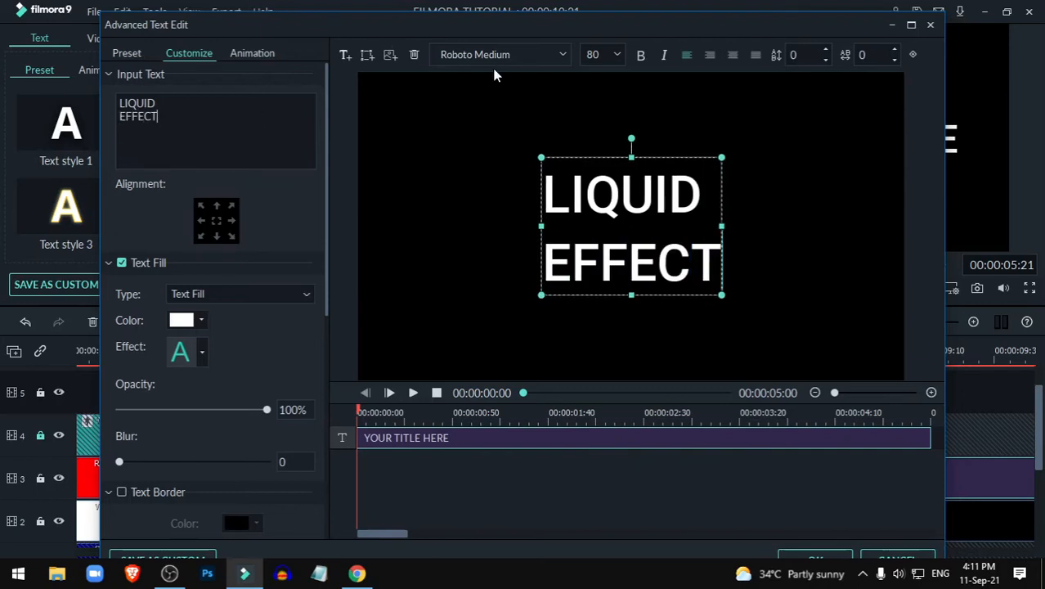
Step: Format the title text as bold Rage Italic at size 125 and accept the title changes
left_click(563, 54)
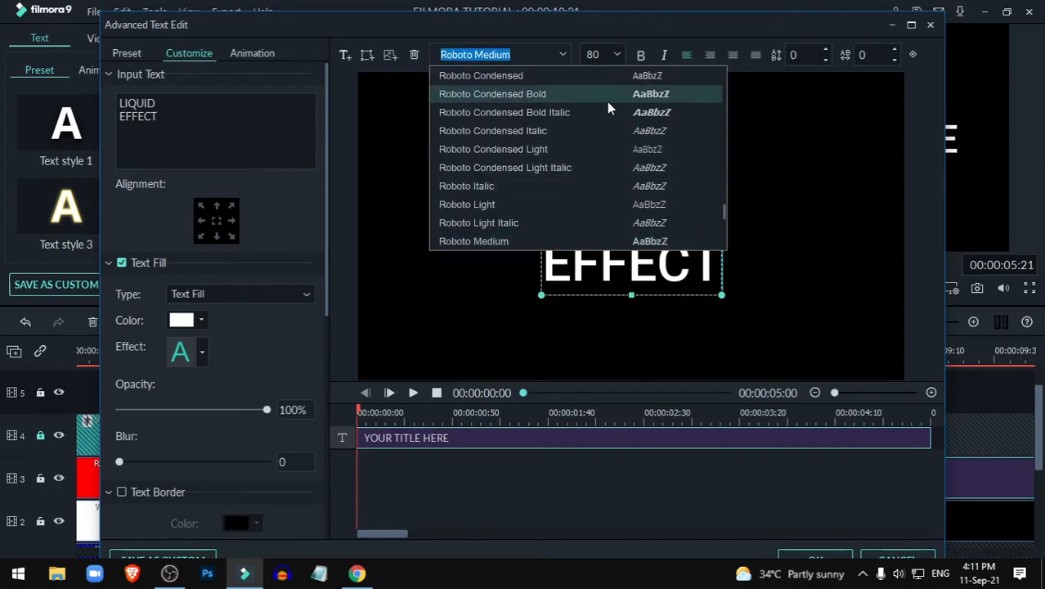
scroll(622, 123, "up", 2)
scroll(625, 136, "up", 5)
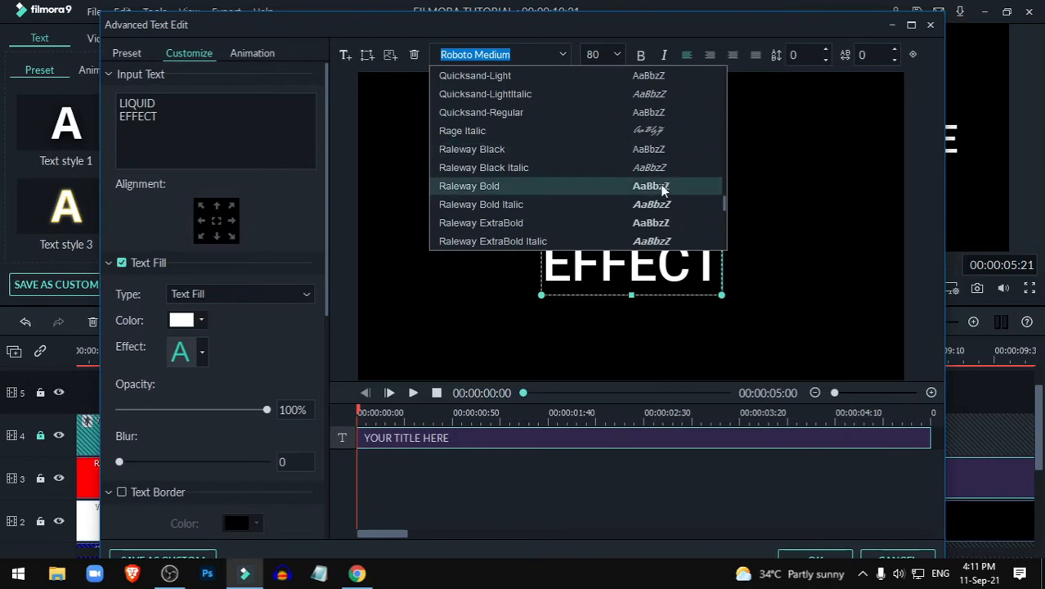
left_click(645, 131)
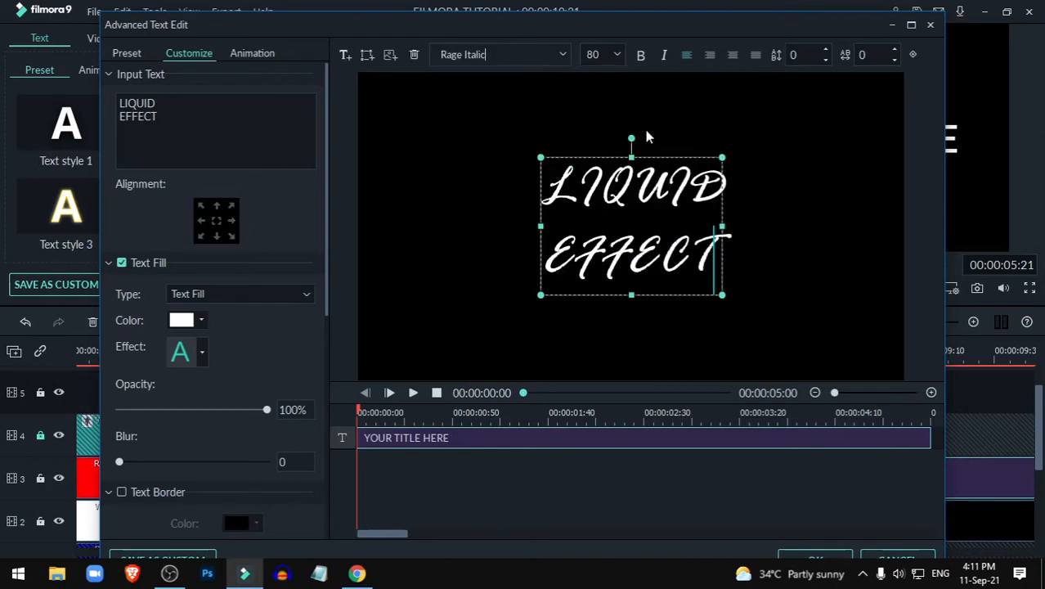
left_click(616, 55)
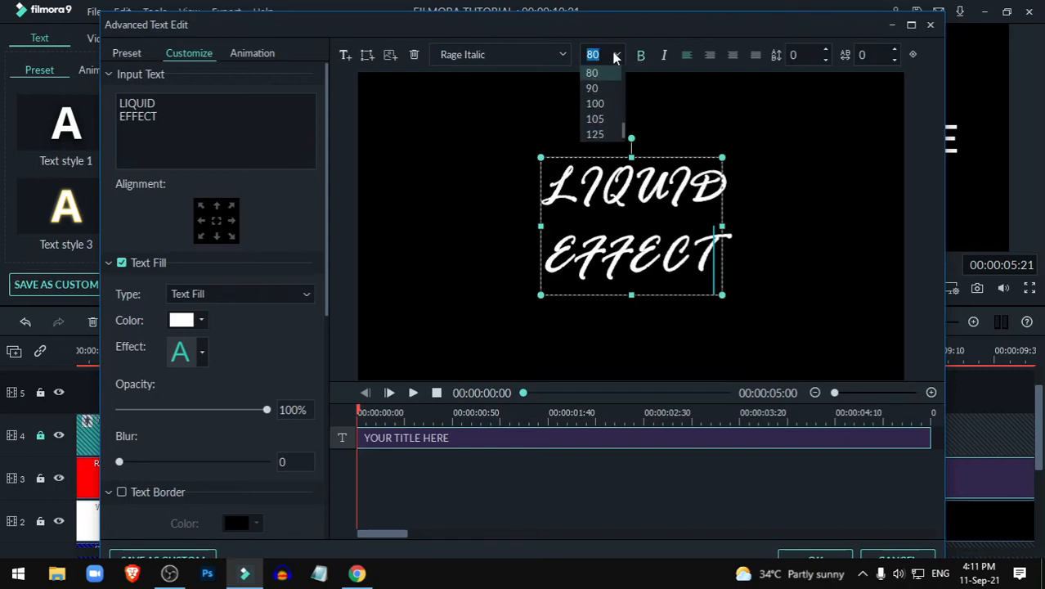
left_click(605, 134)
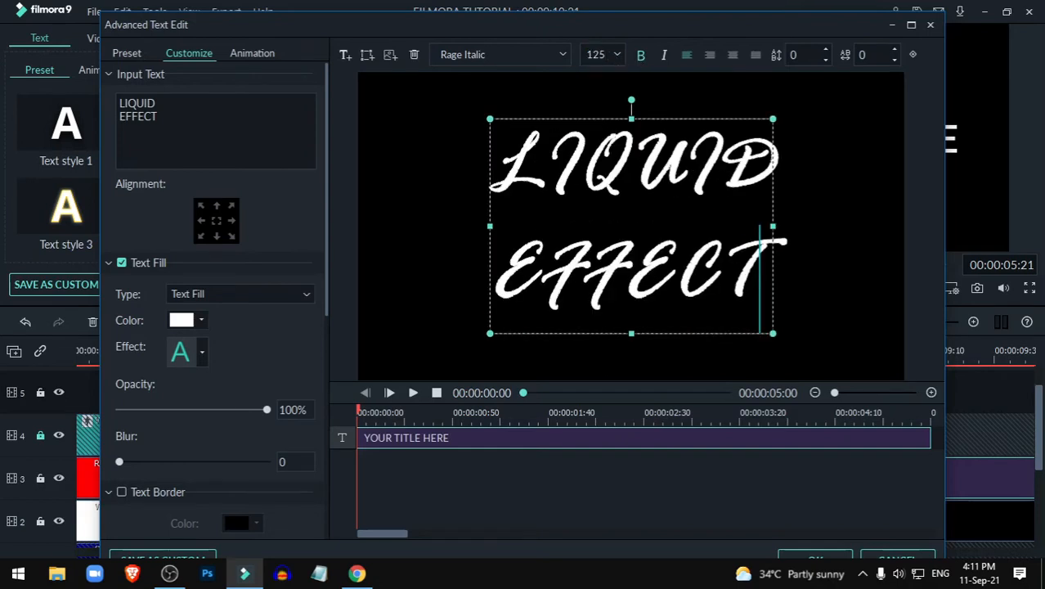
left_click(818, 558)
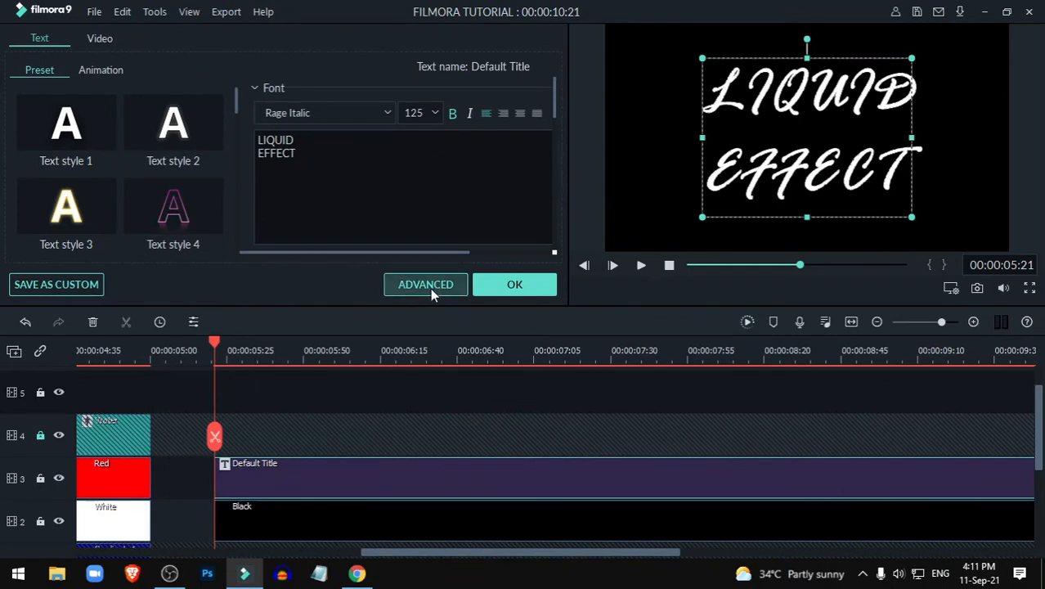
left_click(514, 286)
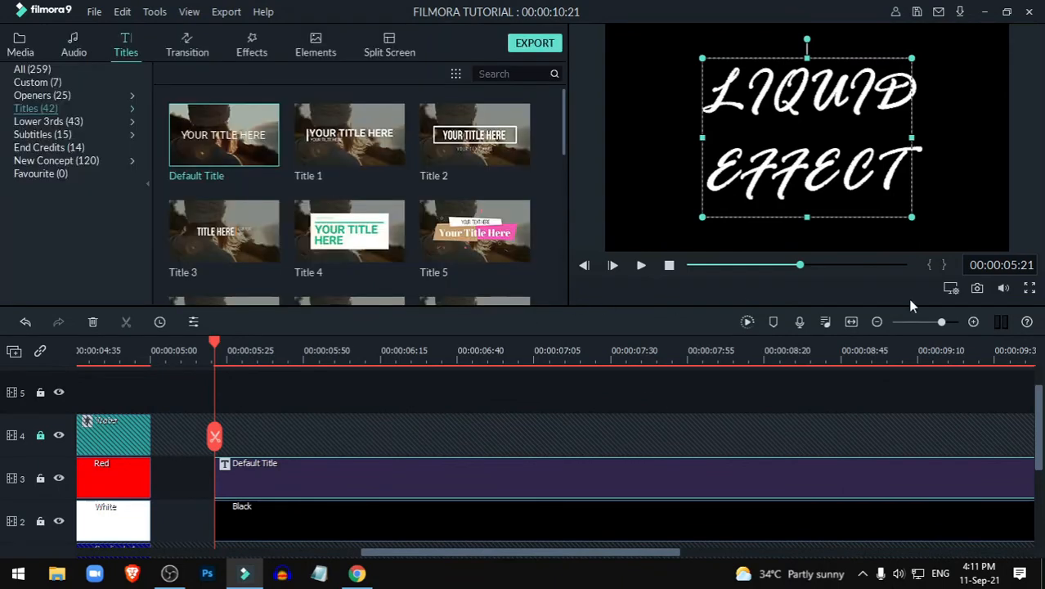
Step: Take a snapshot of the title frame, and delete the Default Title and Black clips from the timeline
left_click(976, 292)
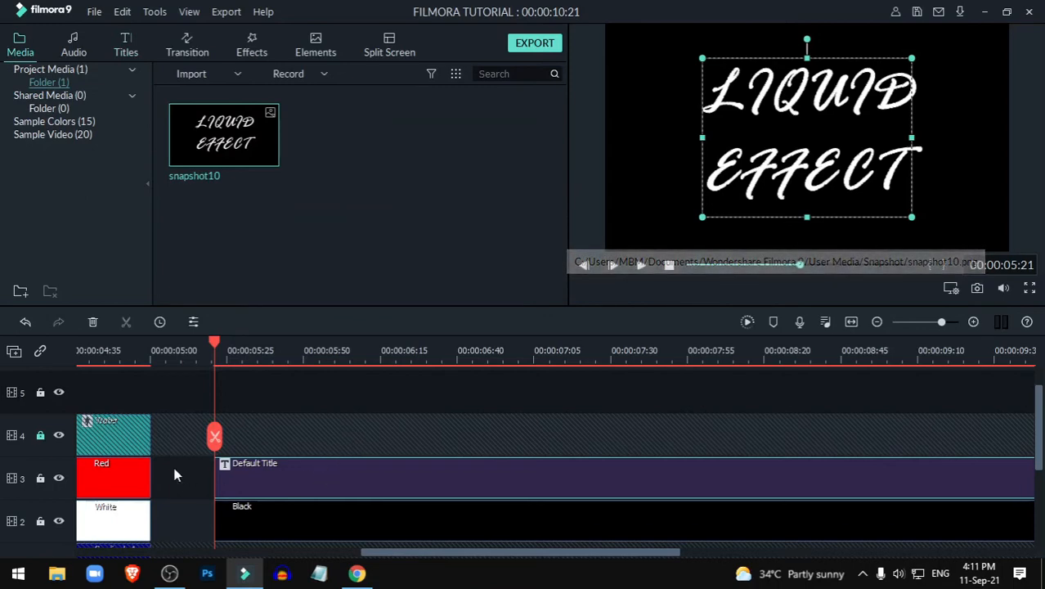
left_click_drag(175, 472, 275, 525)
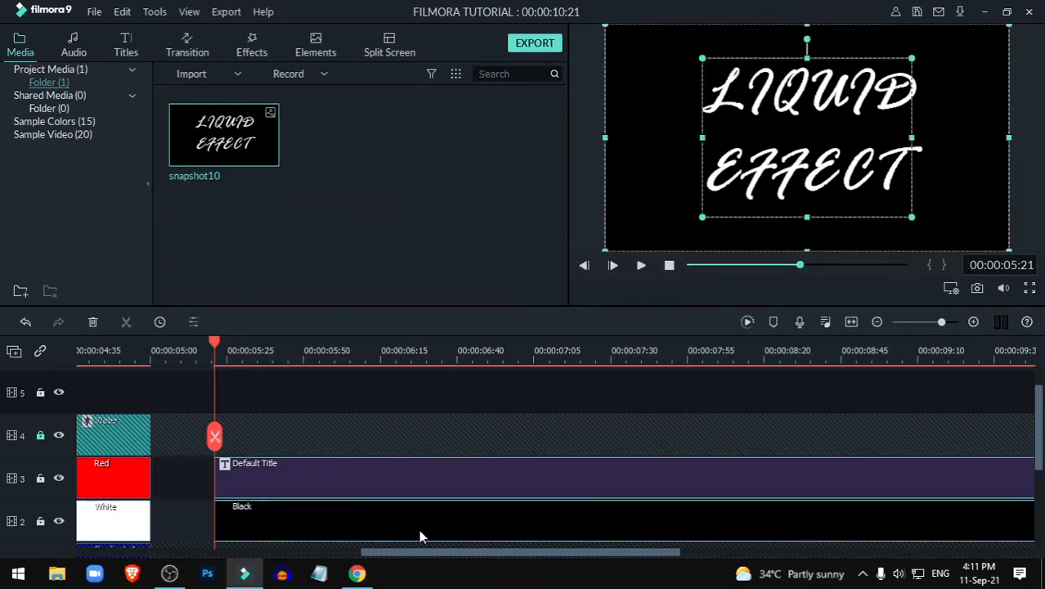
right_click(374, 485)
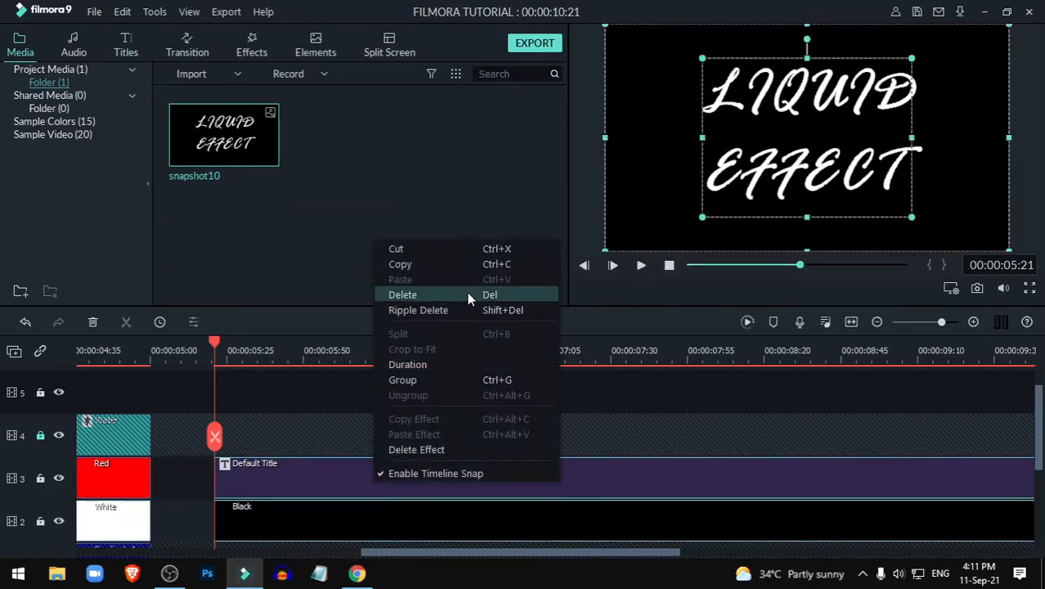
left_click(469, 296)
left_click_drag(557, 549, 9, 532)
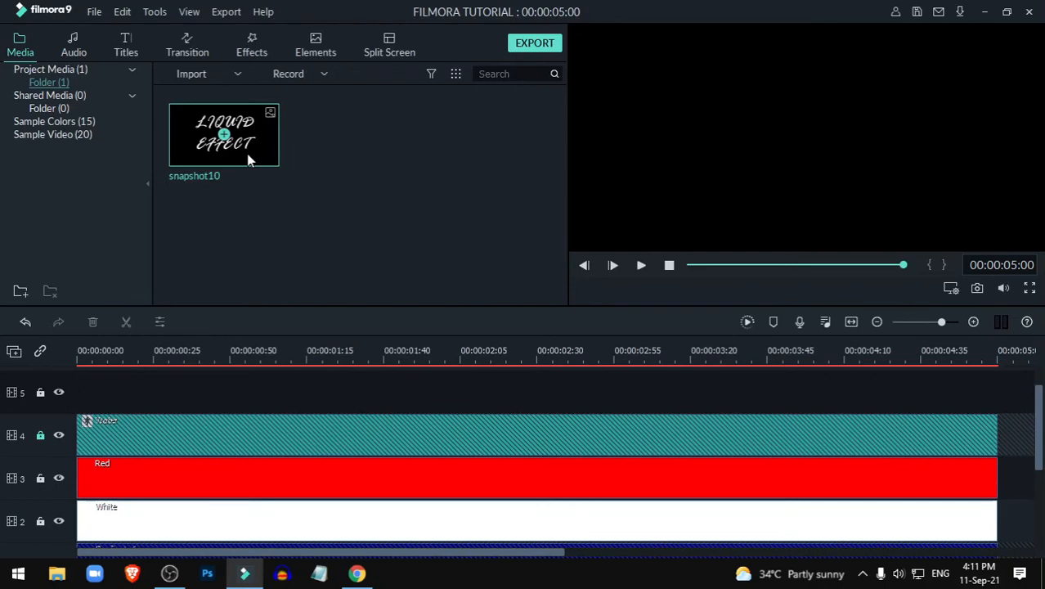
Step: Place snapshot10 at the start of track 5 above the Water effect, and set its blending mode to Darken
left_click_drag(238, 163, 83, 421)
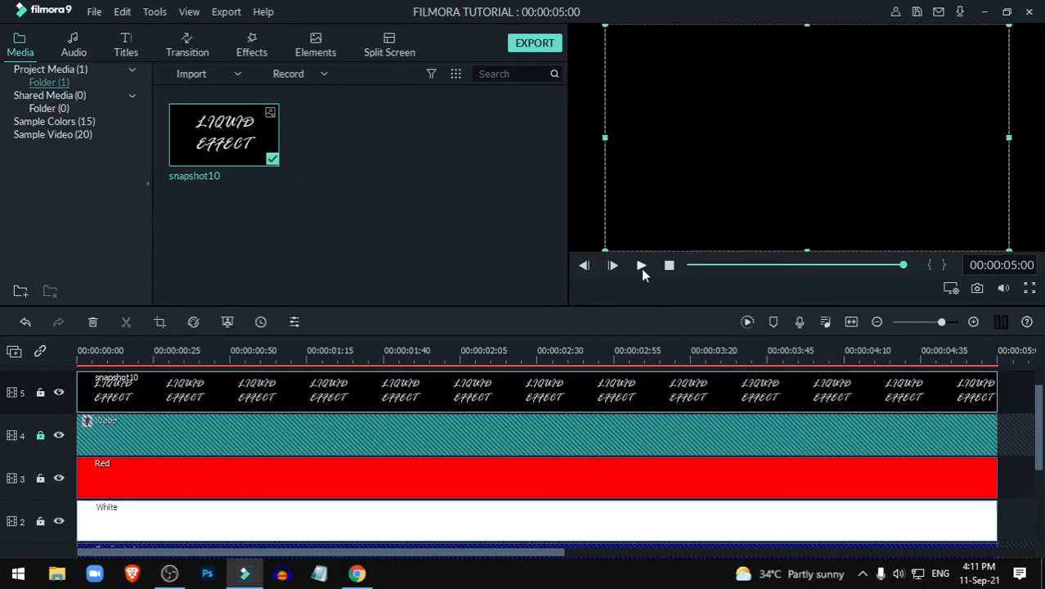
double_click(180, 408)
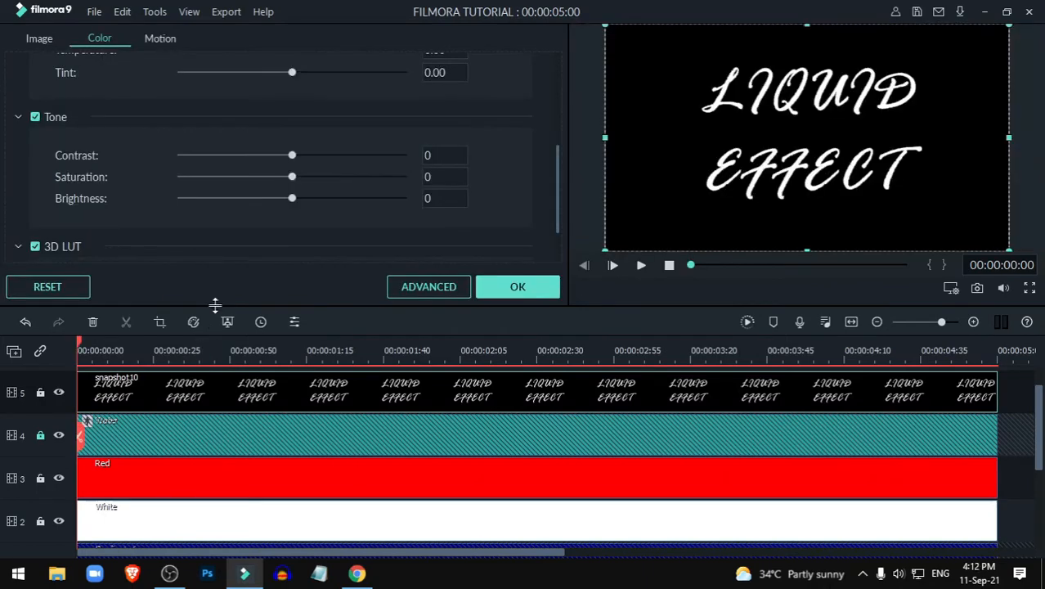
left_click(41, 40)
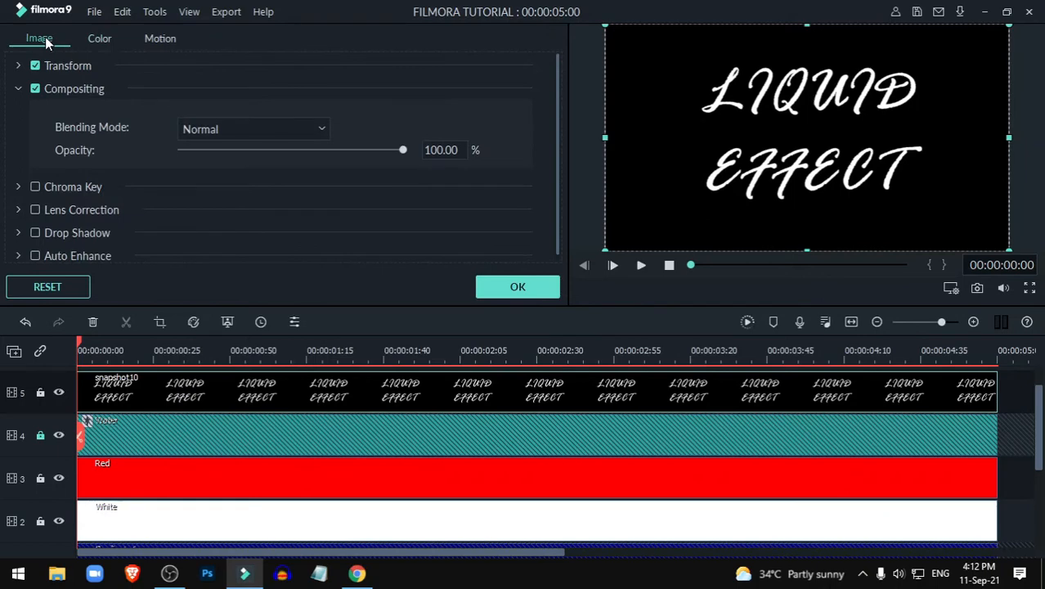
left_click(18, 90)
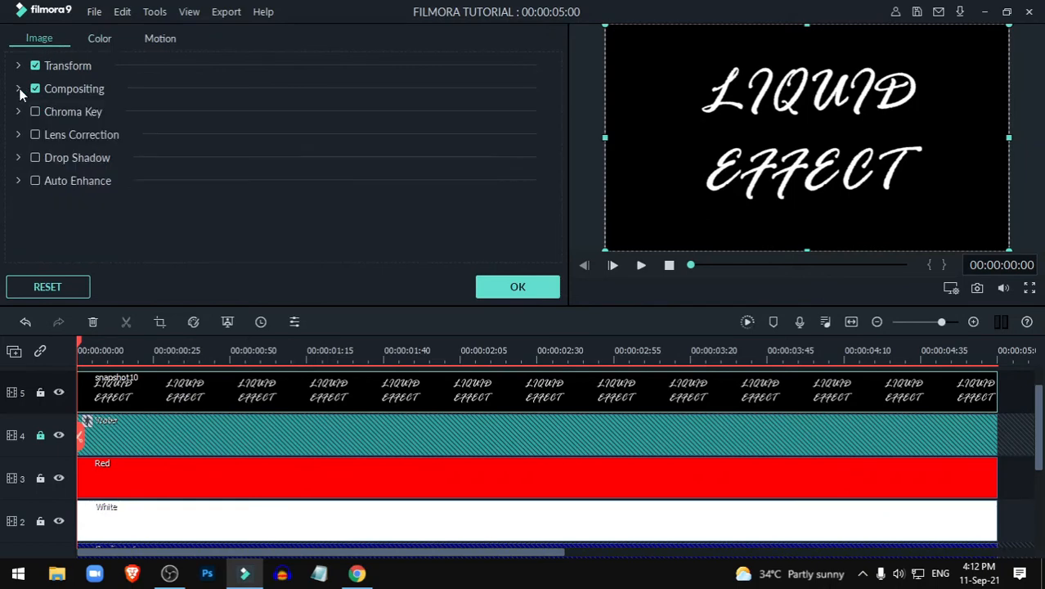
left_click(18, 90)
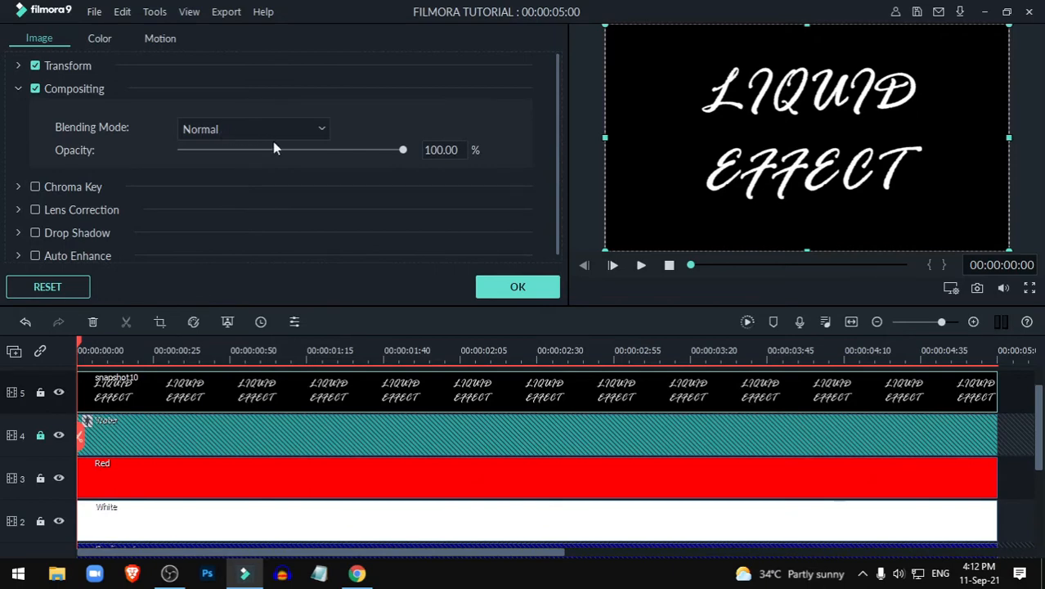
left_click(306, 133)
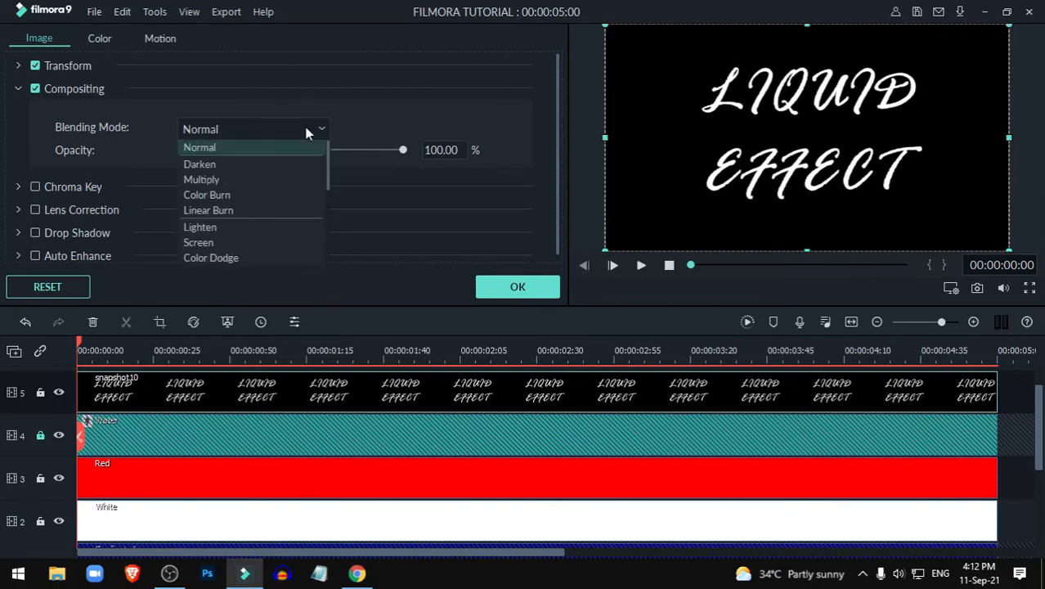
left_click(274, 166)
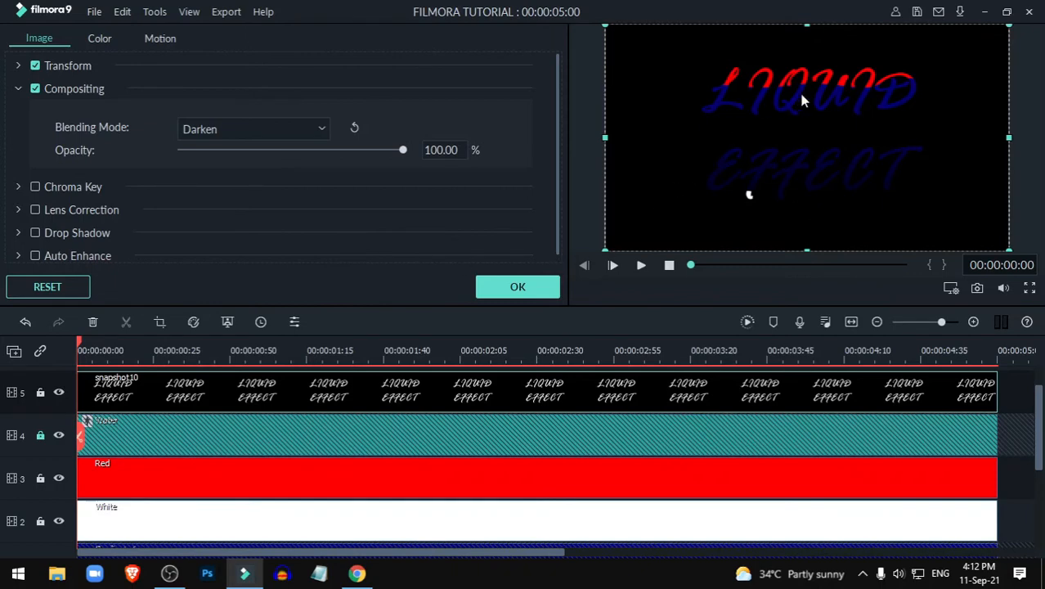
left_click(518, 286)
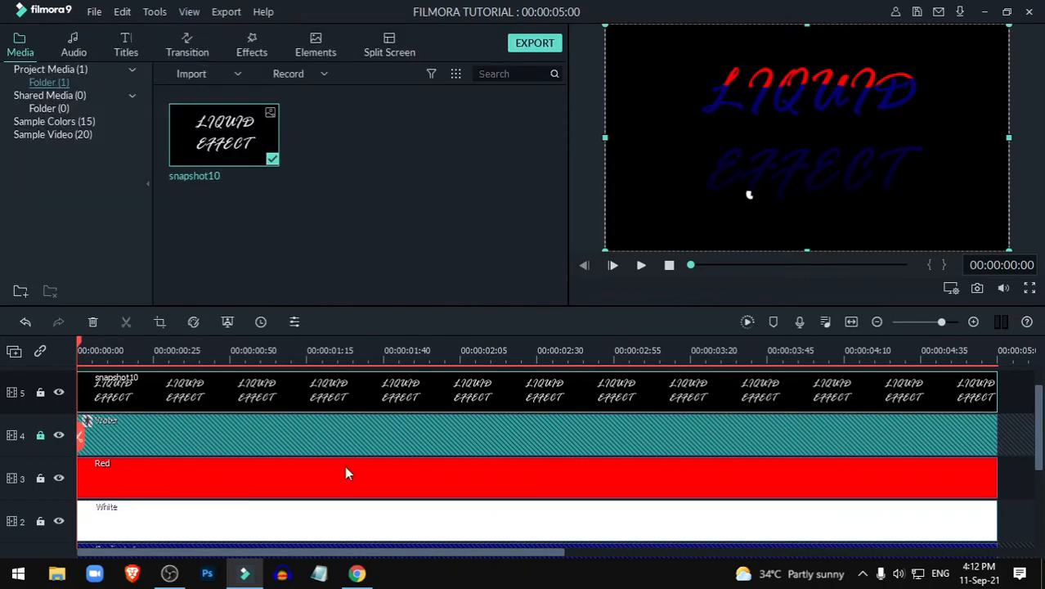
Step: Lock track 5, and briefly hide and show its output to compare the colour layers with the masked text
left_click(41, 394)
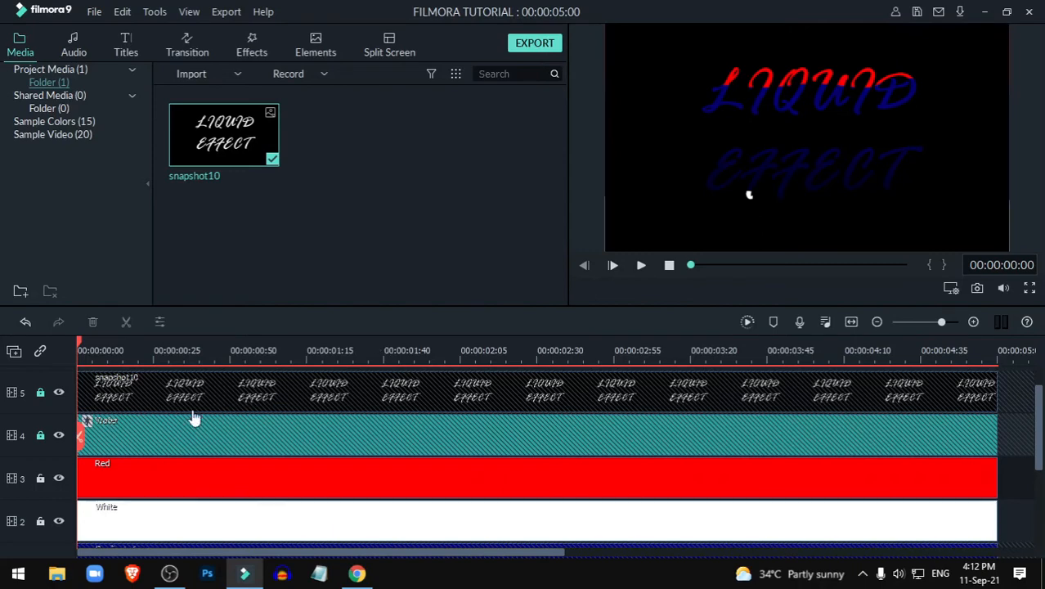
left_click(59, 394)
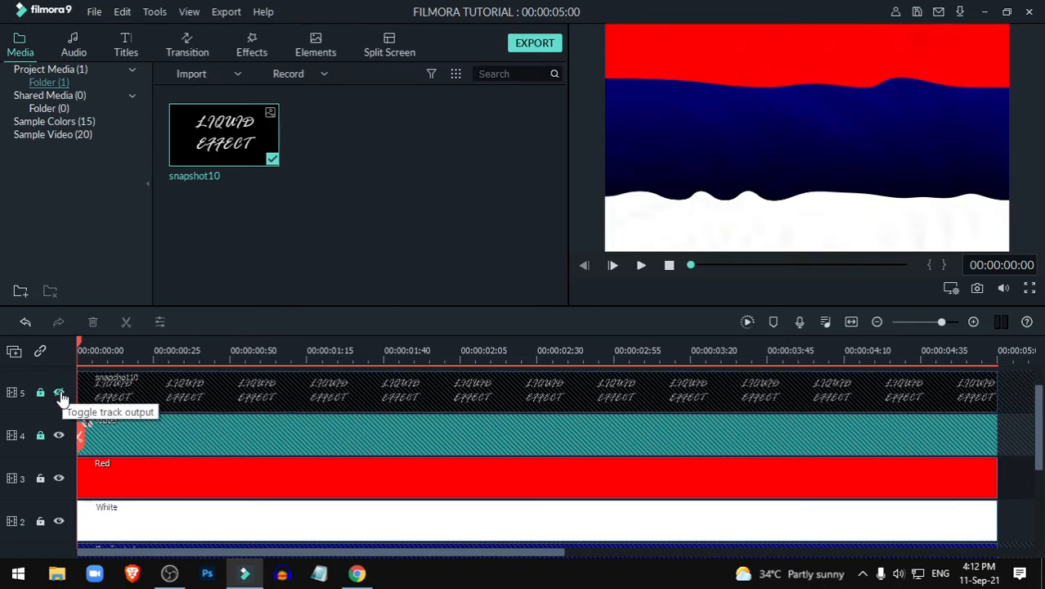
left_click(60, 395)
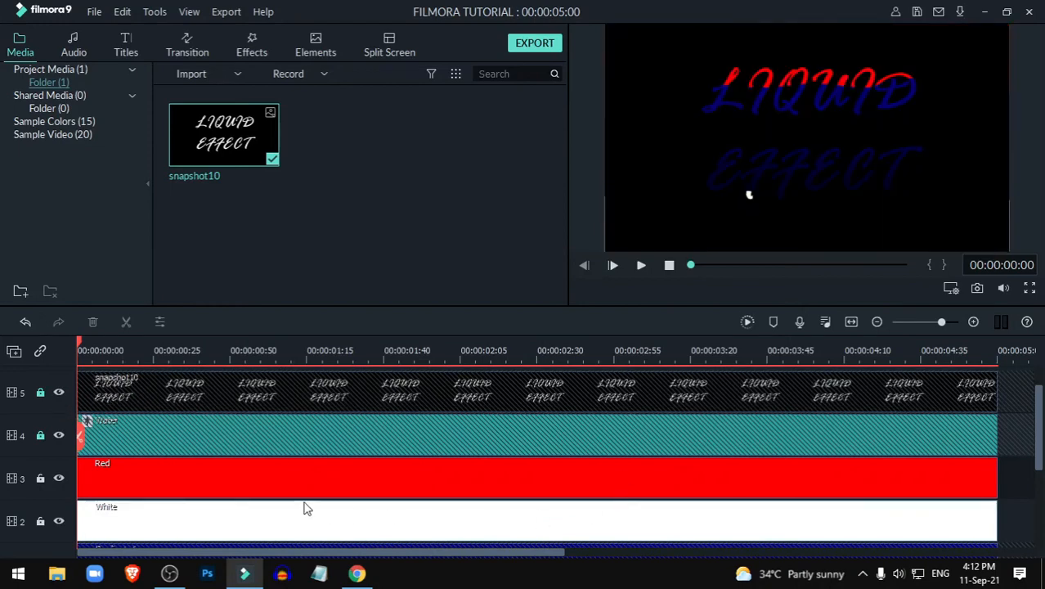
Step: Select the White clip and reduce the timeline's track height so all video tracks fit in view
scroll(571, 359, "down", 1)
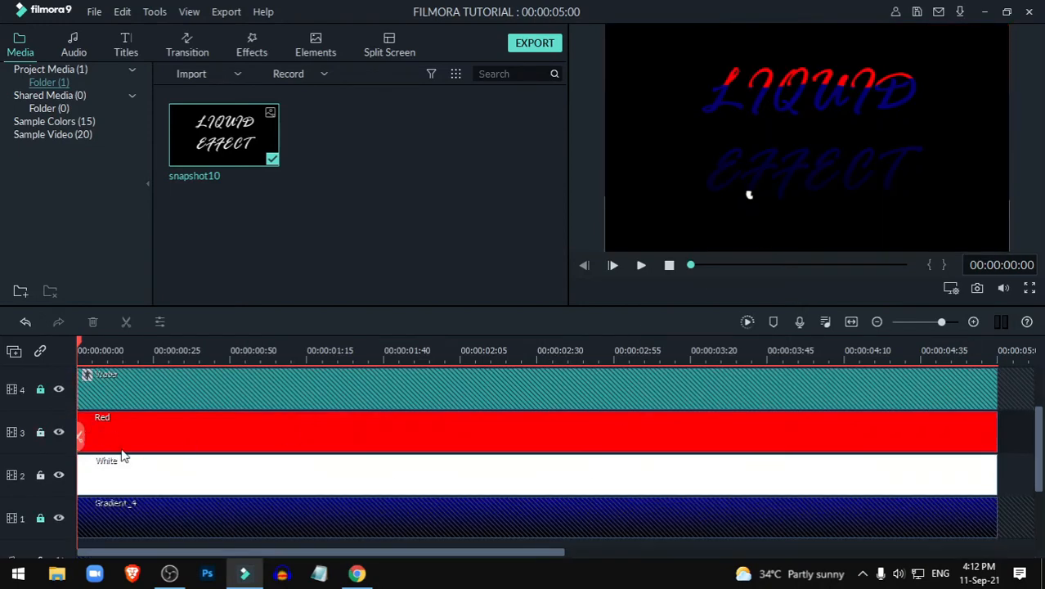
left_click(765, 221)
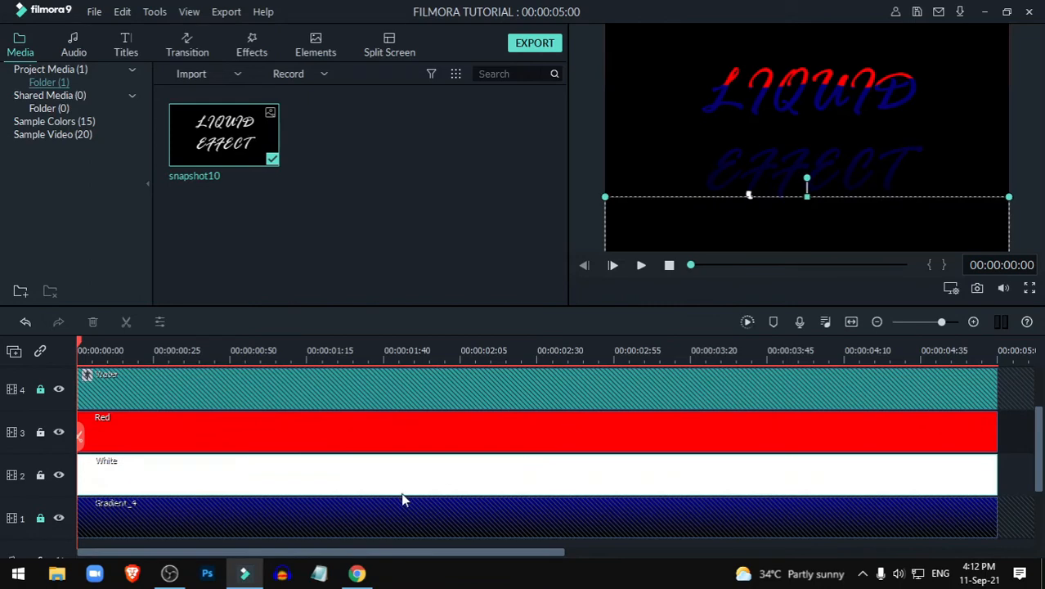
scroll(52, 404, "up", 1)
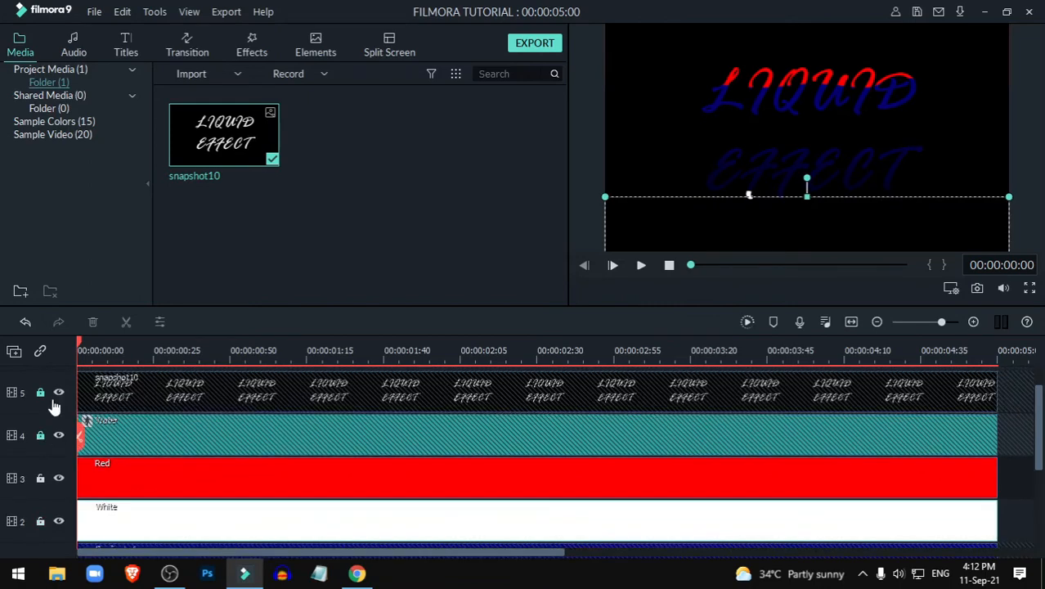
left_click(14, 351)
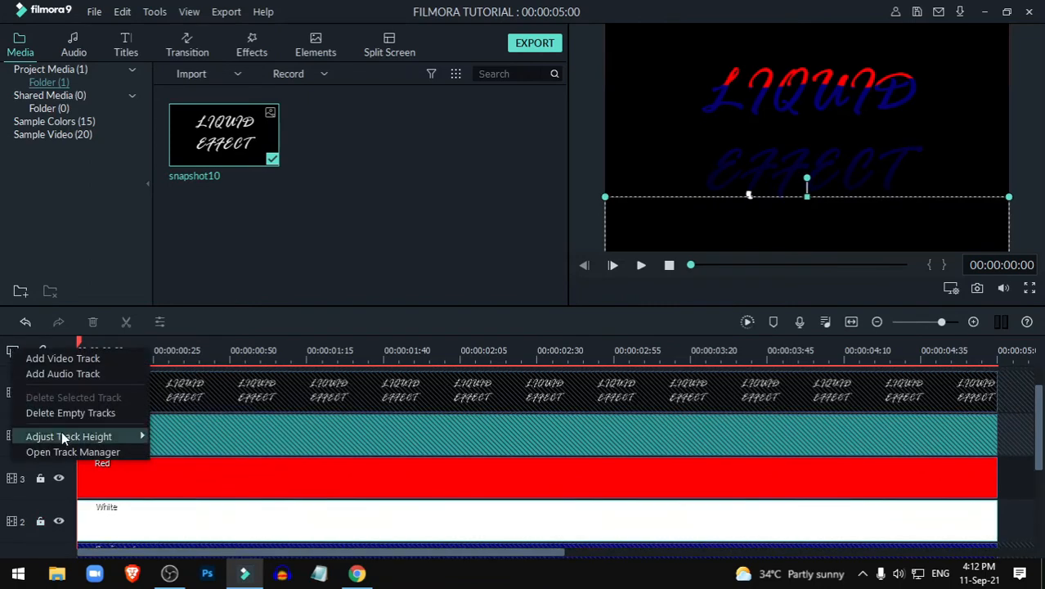
mouse_move(62, 437)
left_click(202, 442)
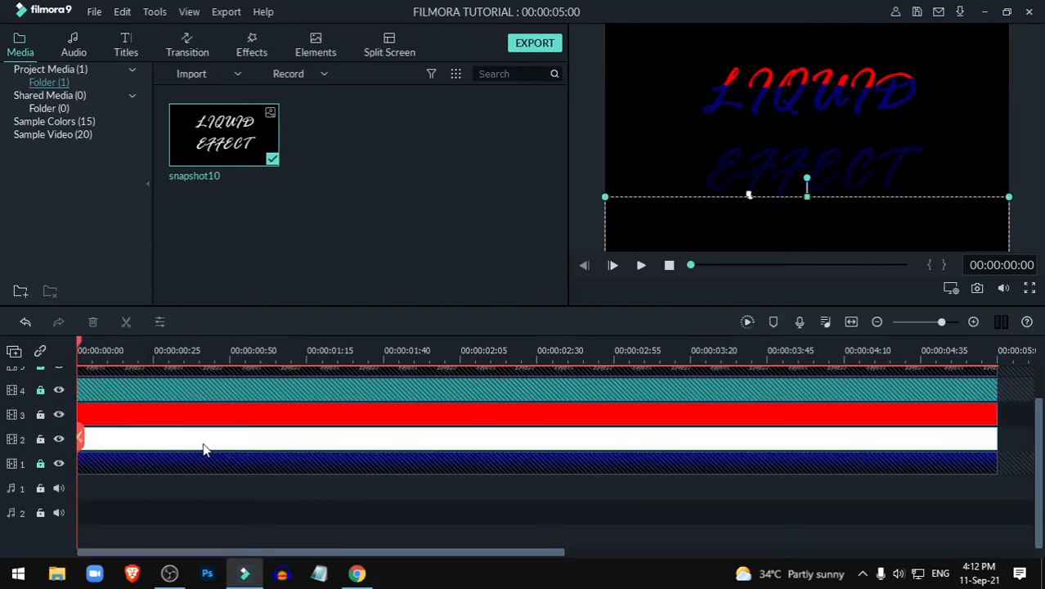
scroll(180, 456, "up", 1)
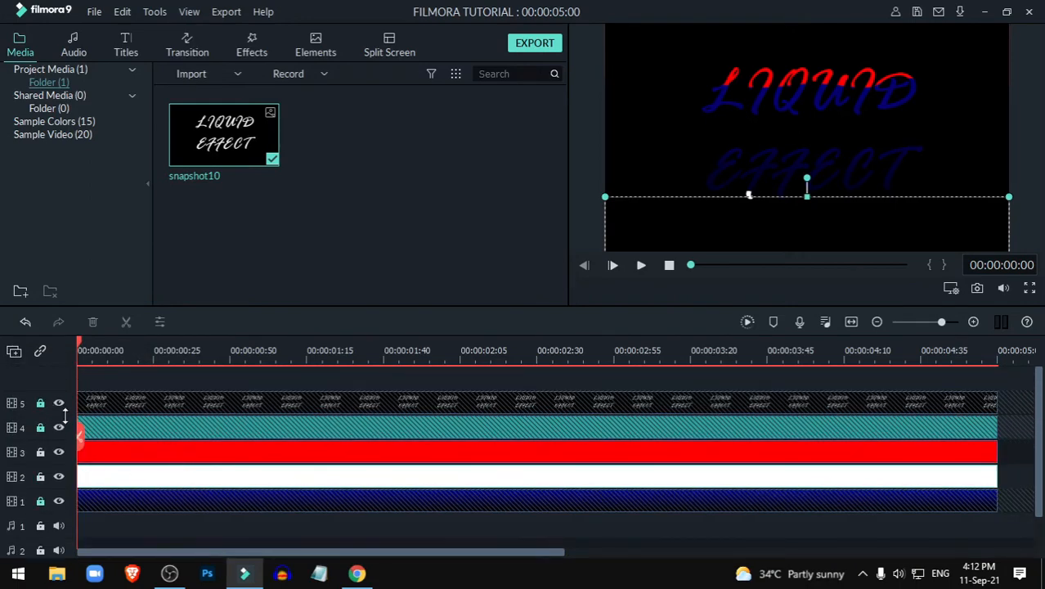
Step: Hide track 5, raise the White clip slightly in the preview to overlap the lower part of EFFECT, and show the track again
left_click(59, 404)
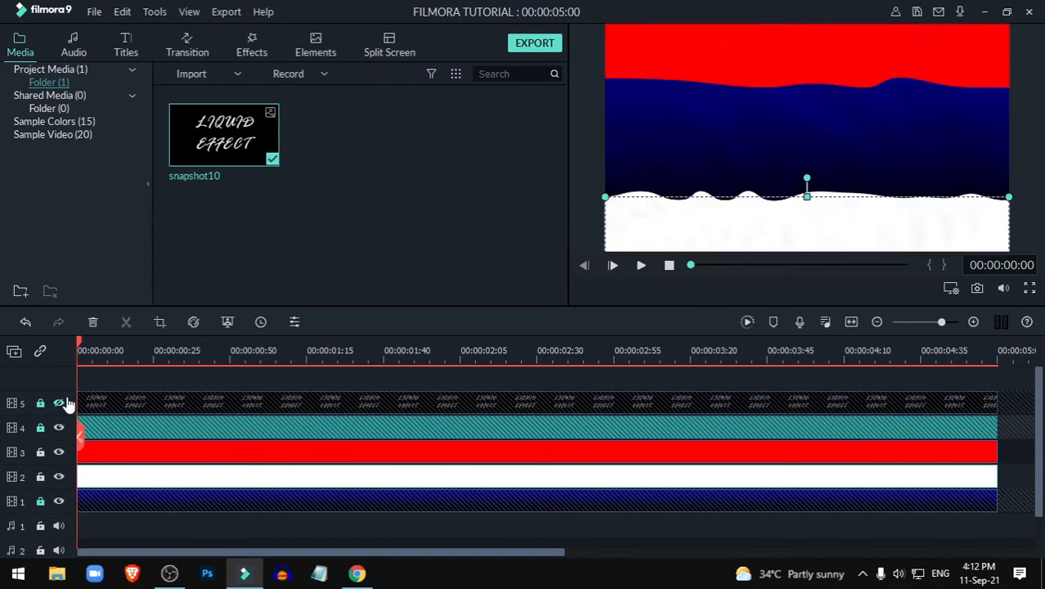
left_click(65, 403)
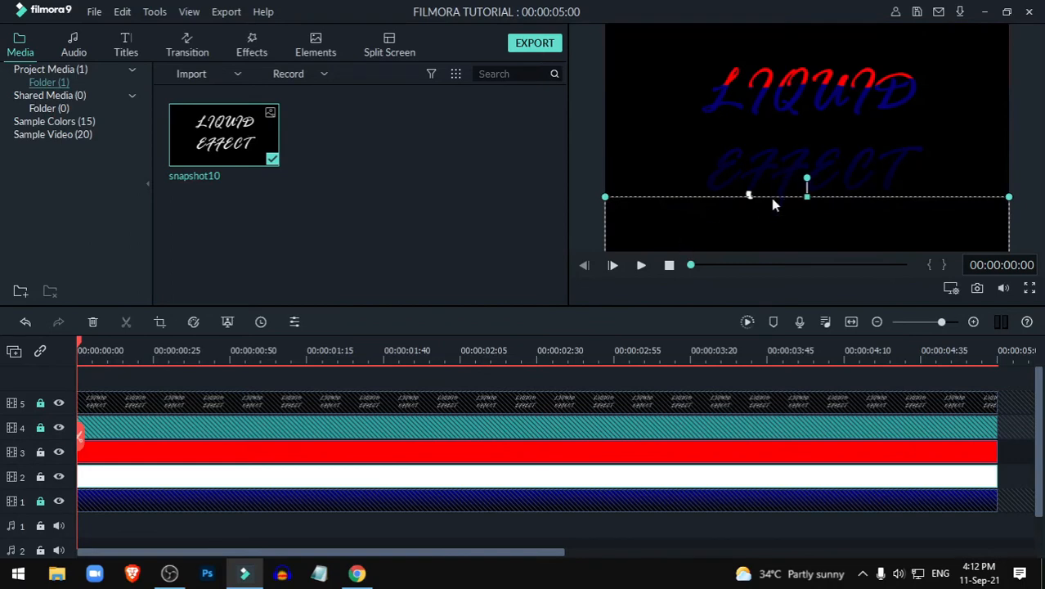
left_click(59, 405)
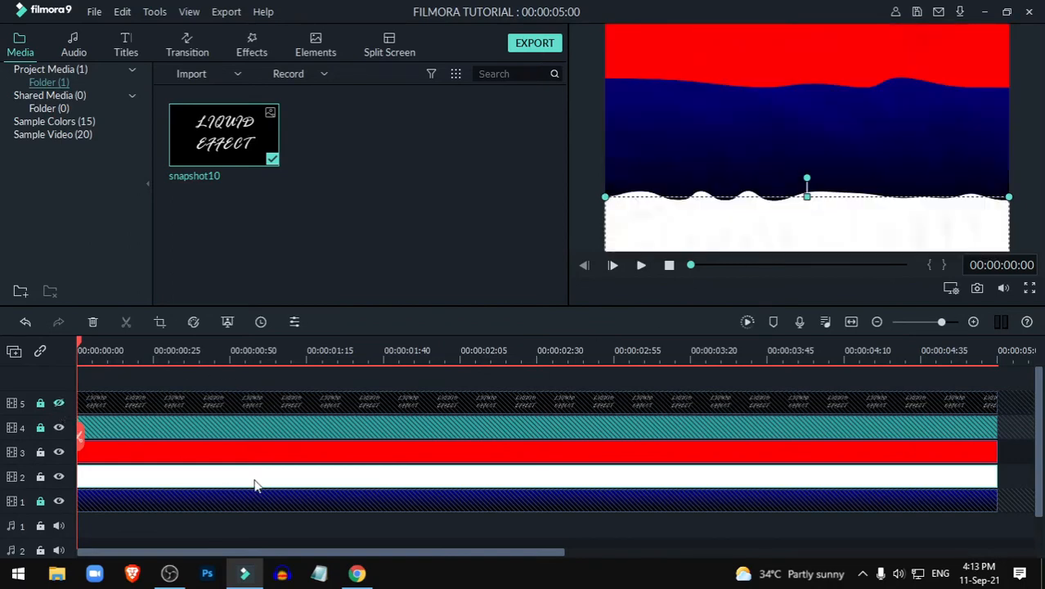
double_click(176, 485)
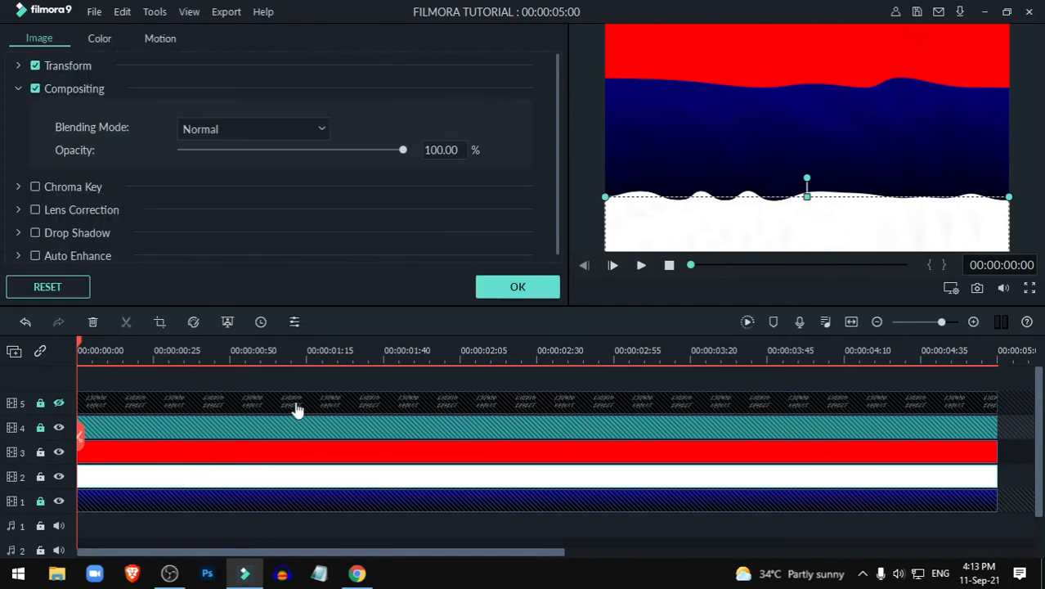
left_click(528, 293)
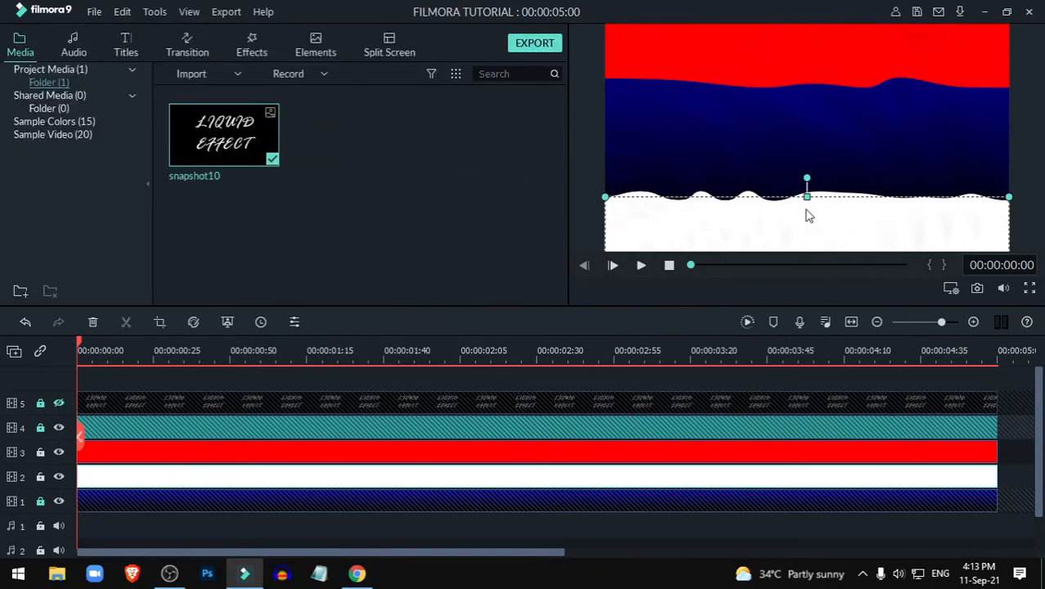
left_click_drag(809, 208, 809, 199)
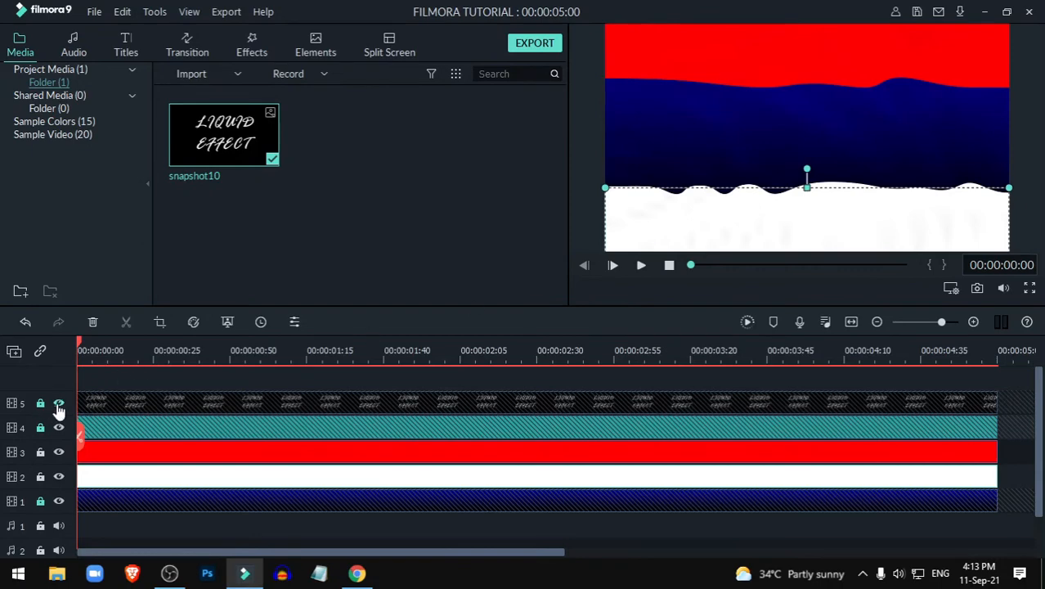
left_click(59, 404)
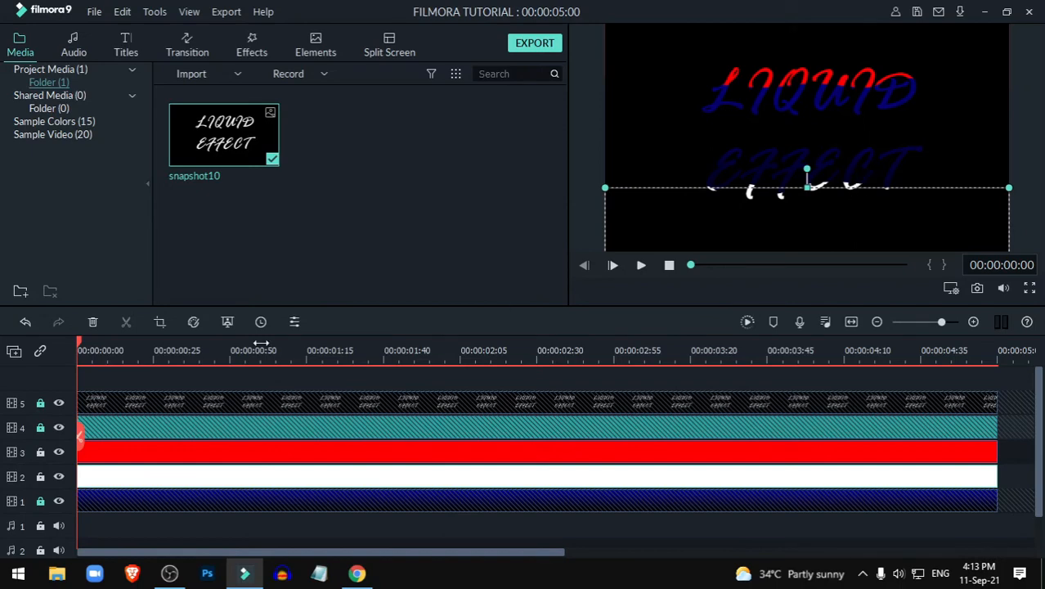
Step: With track 5 temporarily hidden, move the Red clip up in the preview, and fine-tune it so its lower edge just touches the top of LIQUID
left_click(278, 460)
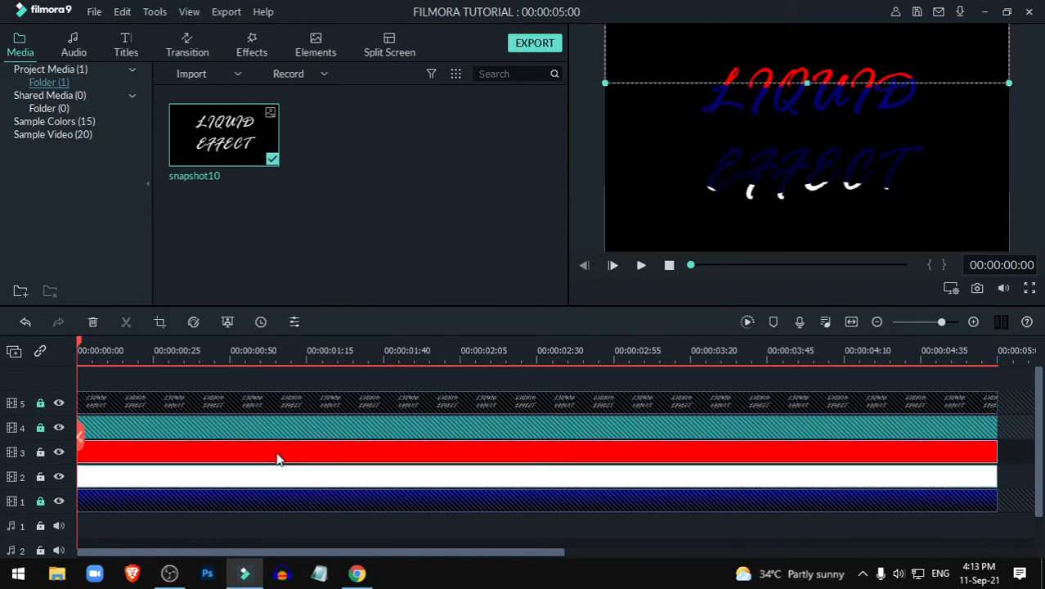
left_click(58, 404)
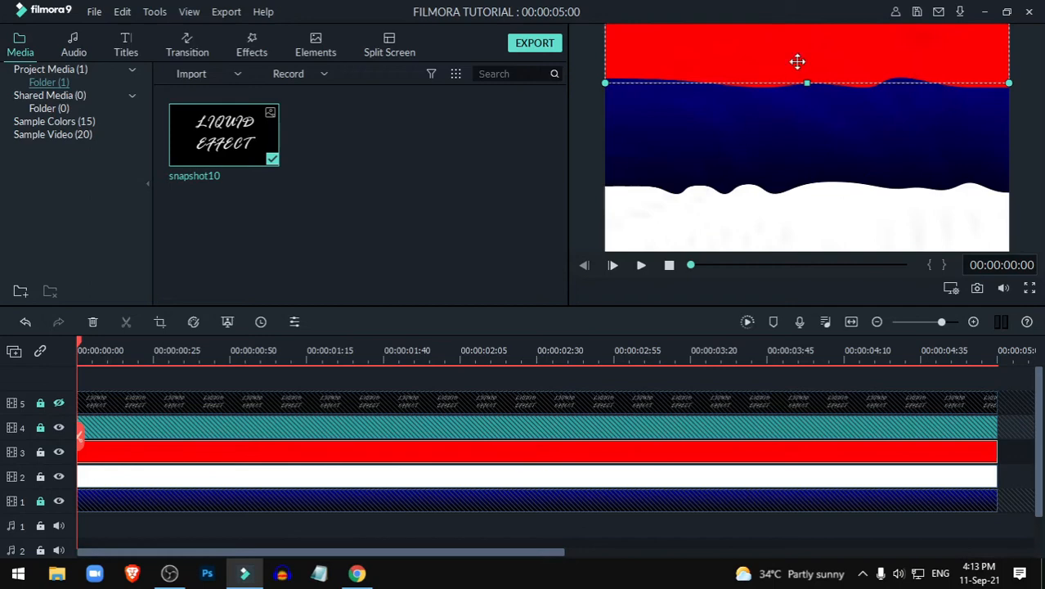
left_click_drag(797, 62, 800, 38)
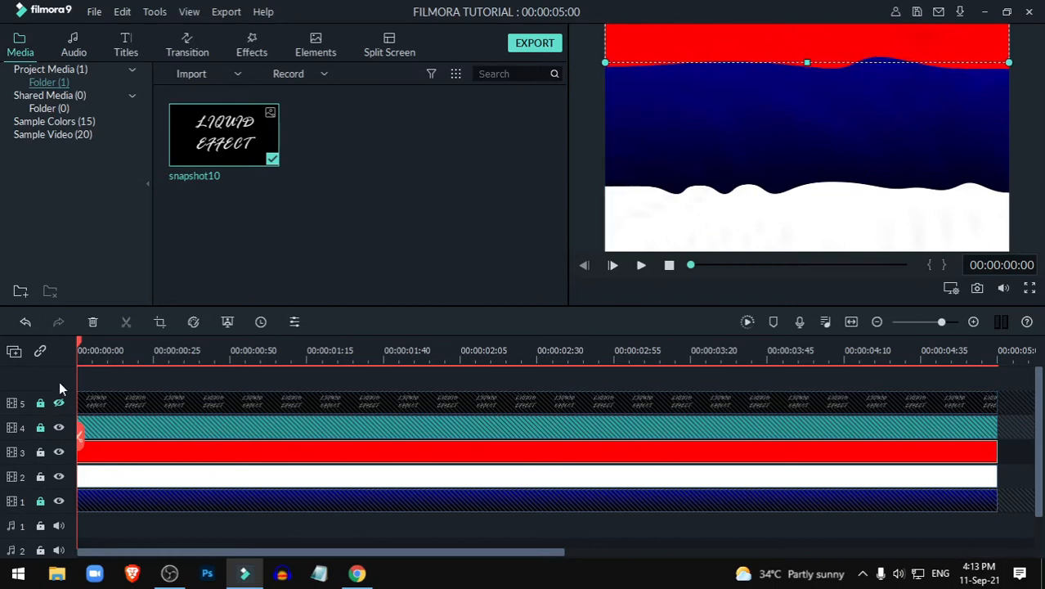
left_click(61, 404)
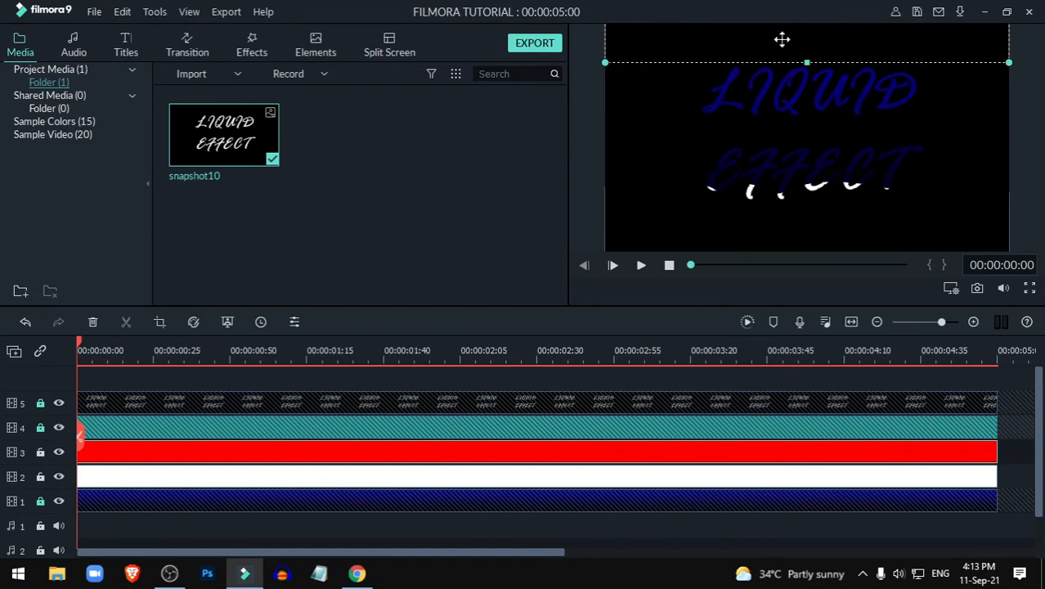
left_click_drag(782, 39, 780, 43)
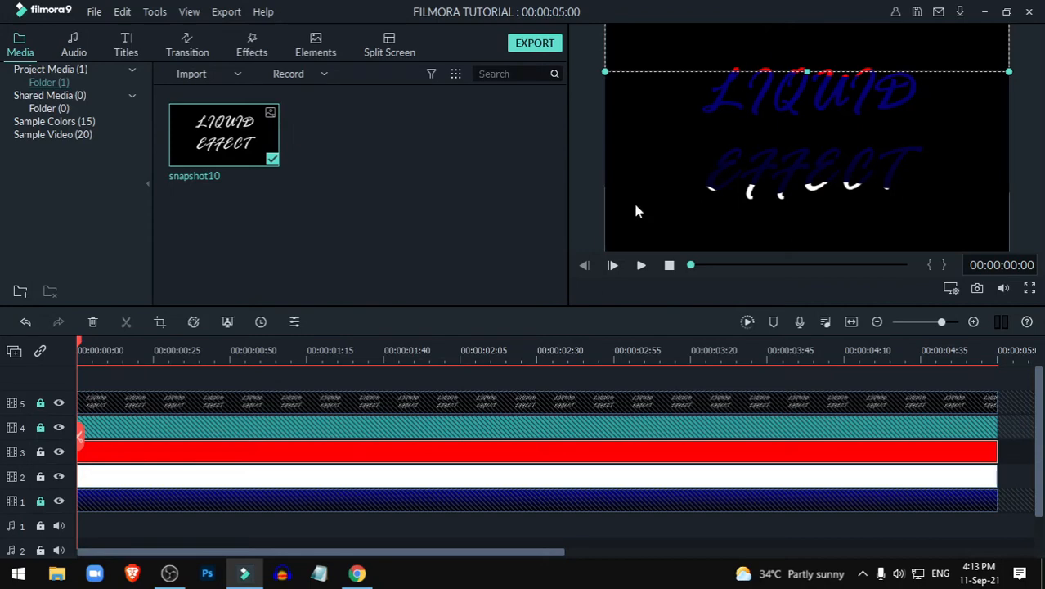
left_click(41, 429)
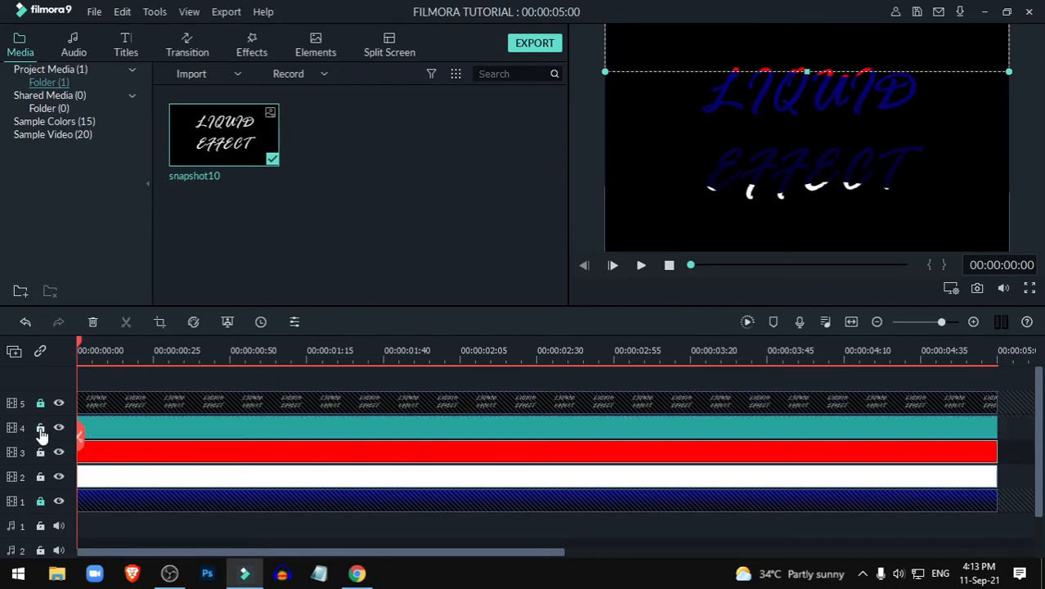
left_click(42, 430)
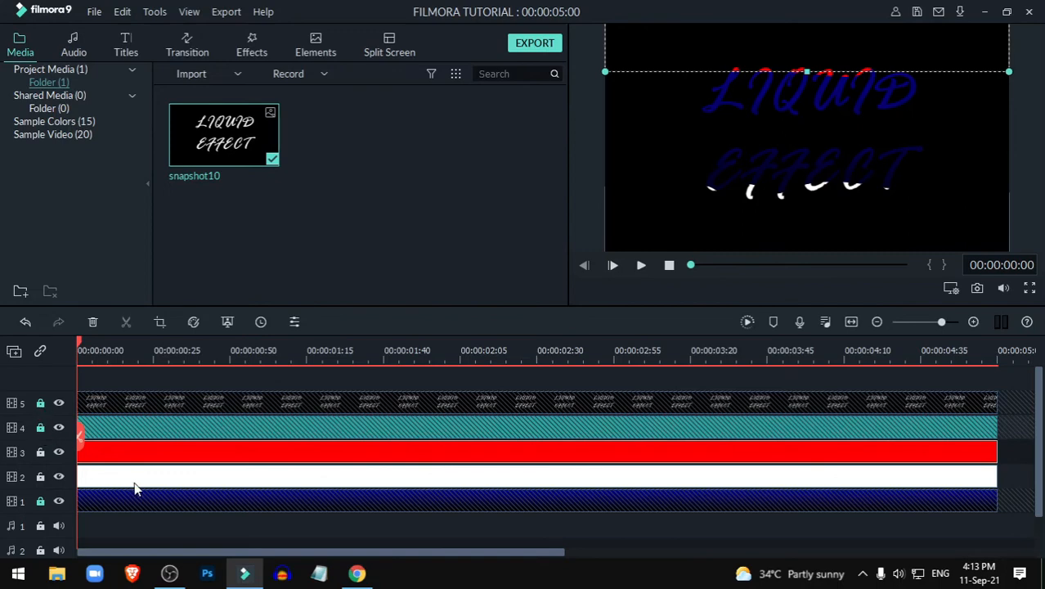
Step: Apply the Move to top motion preset to the White clip on track 2
double_click(207, 478)
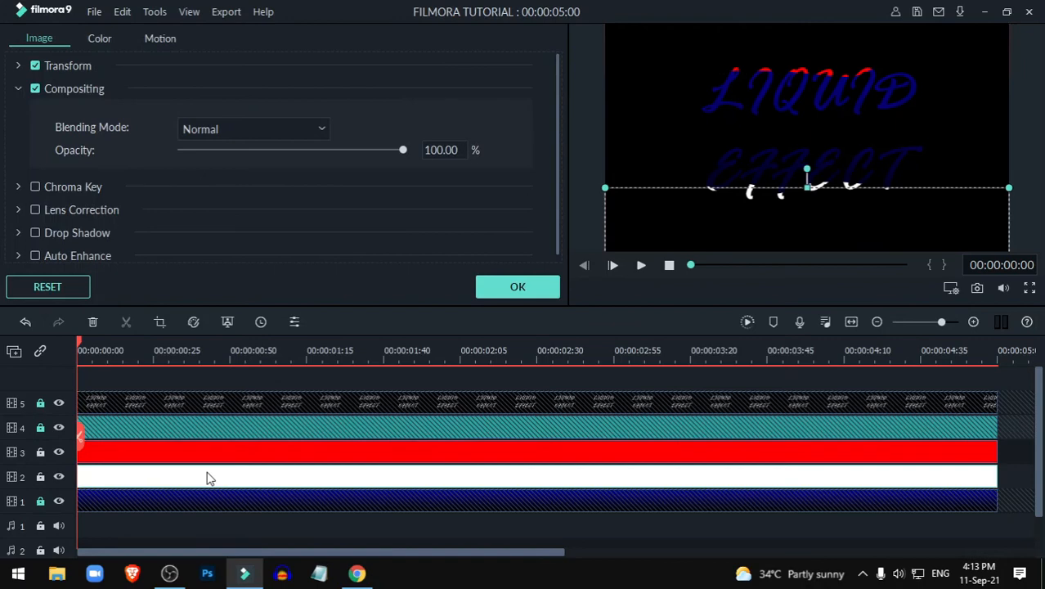
left_click(162, 40)
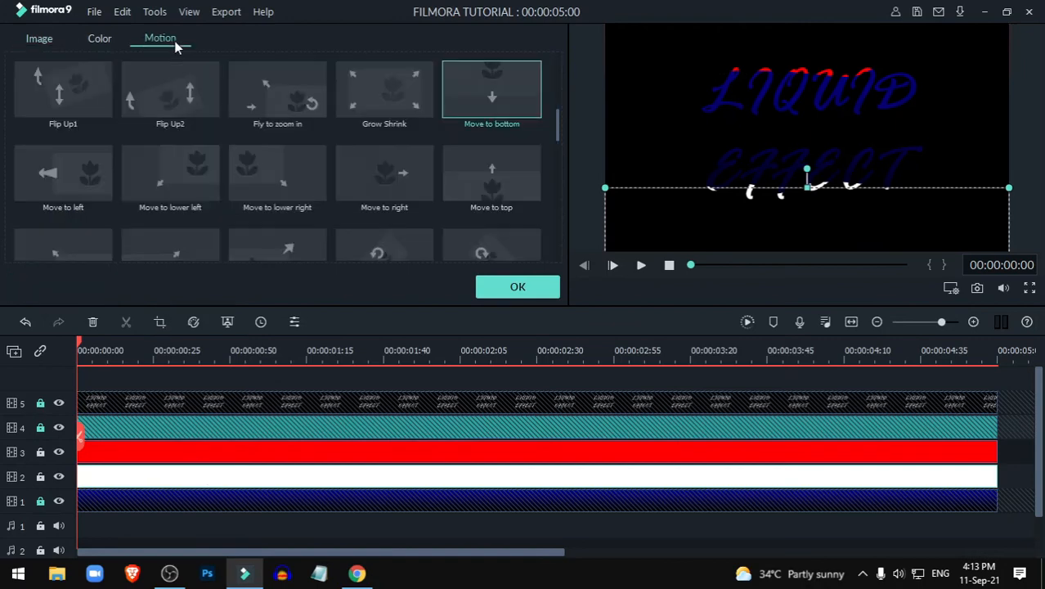
scroll(523, 182, "down", 2)
scroll(523, 182, "up", 5)
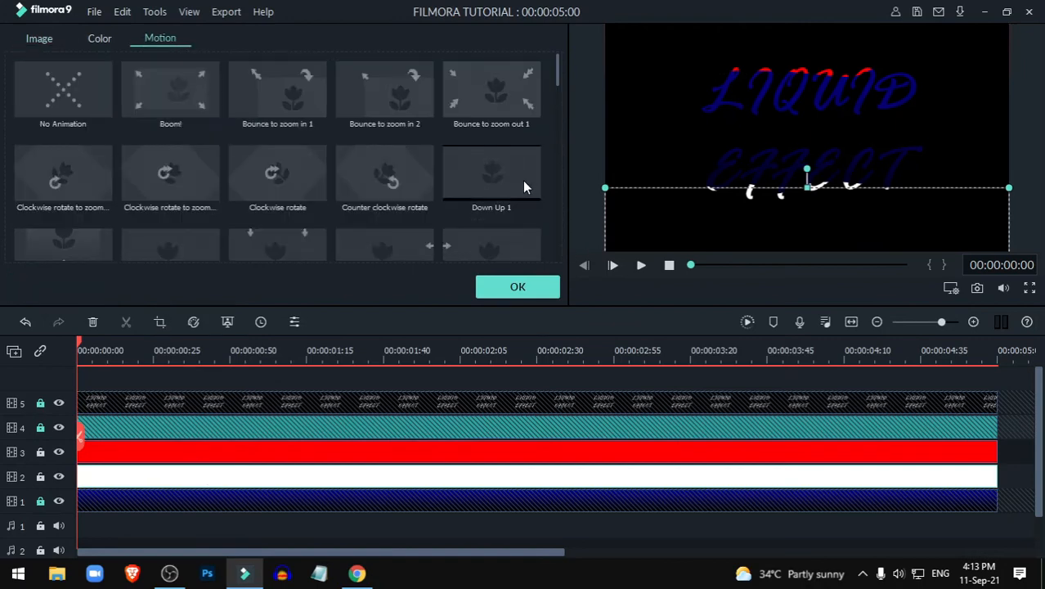
scroll(517, 182, "down", 2)
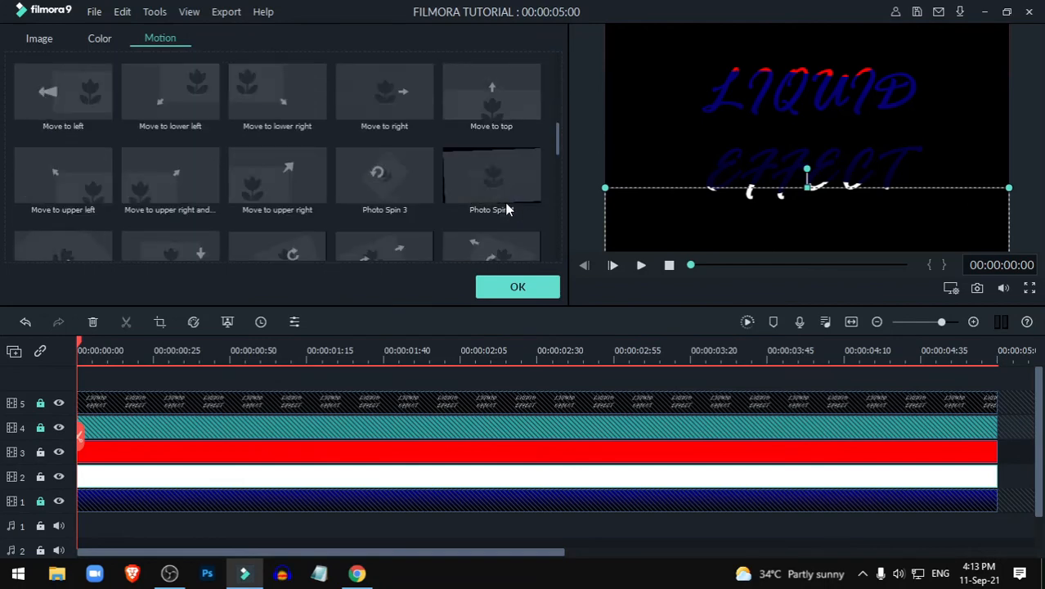
left_click(497, 107)
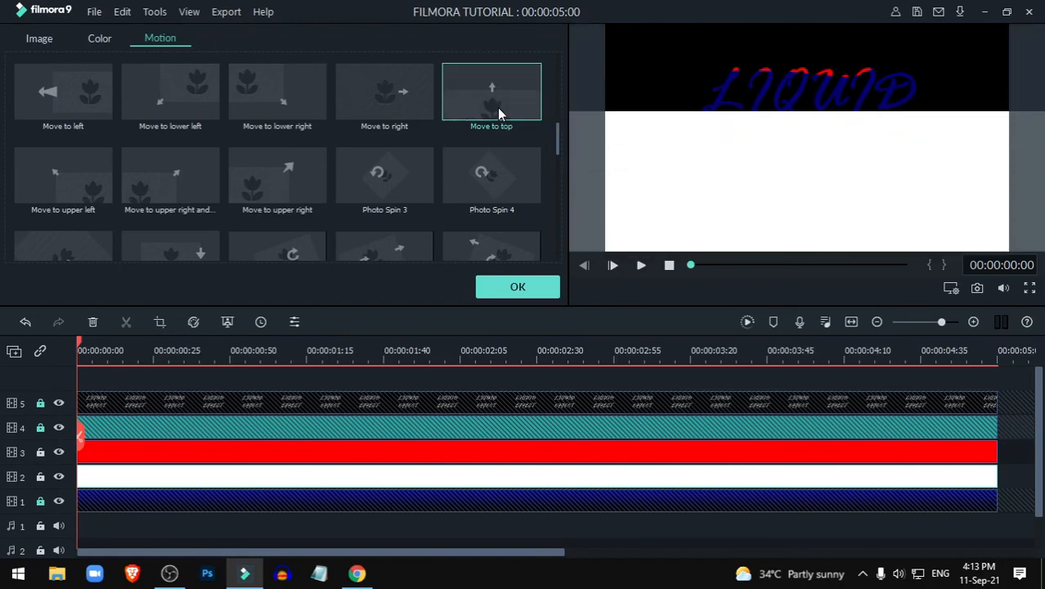
left_click(518, 287)
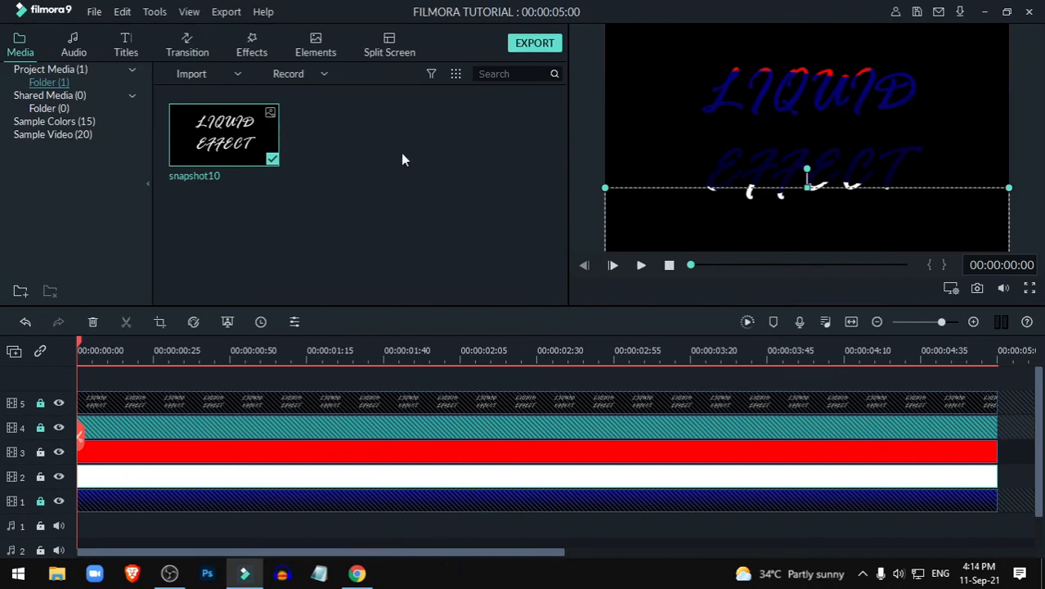
Step: Reopen the White clip's motion settings and apply the Move to top preset again
scroll(175, 441, "down", 1)
scroll(176, 441, "up", 1)
double_click(281, 489)
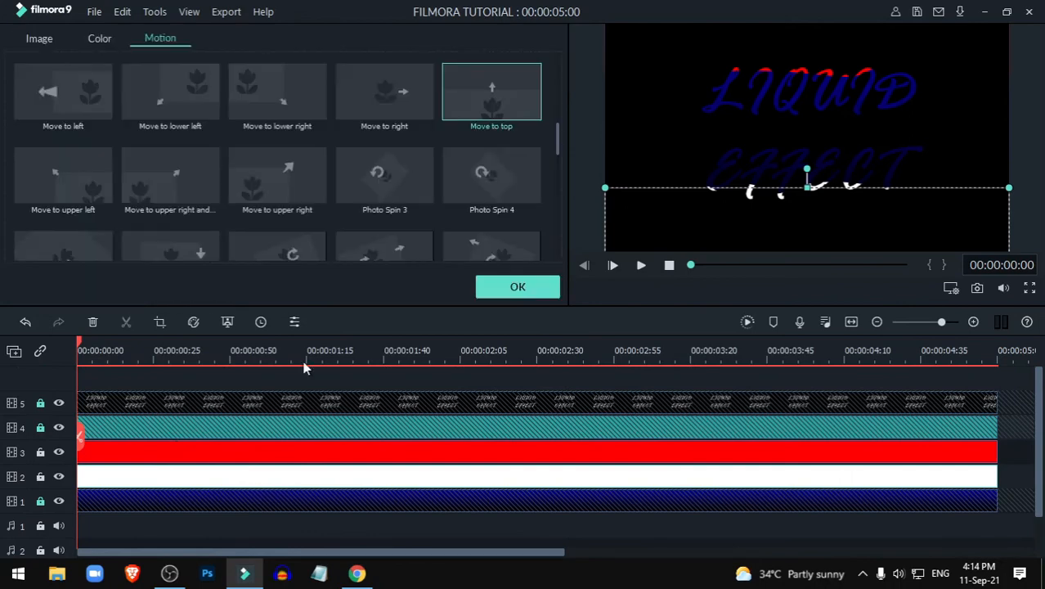
double_click(498, 105)
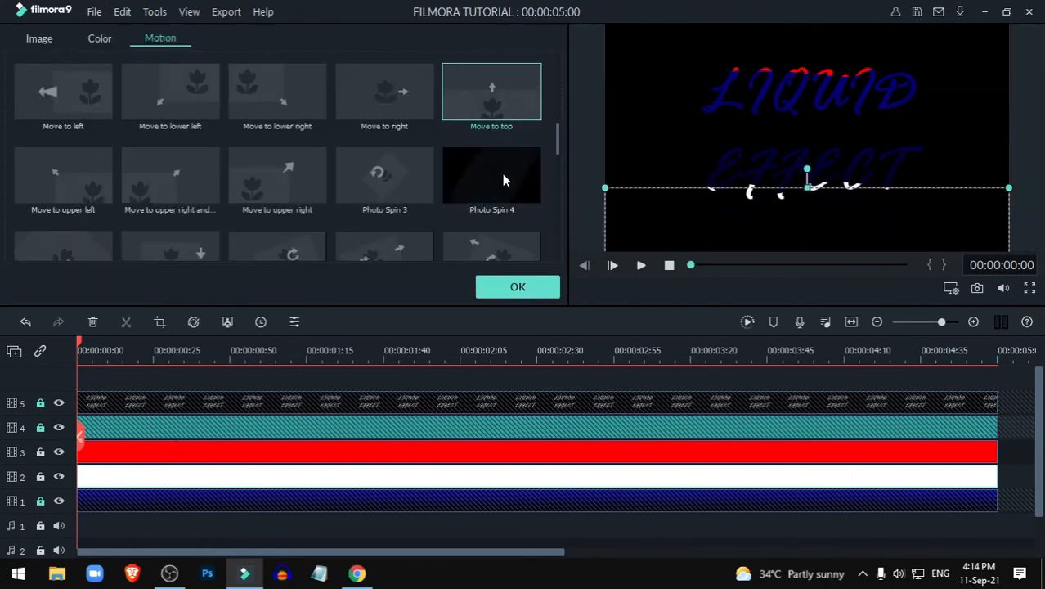
left_click(524, 283)
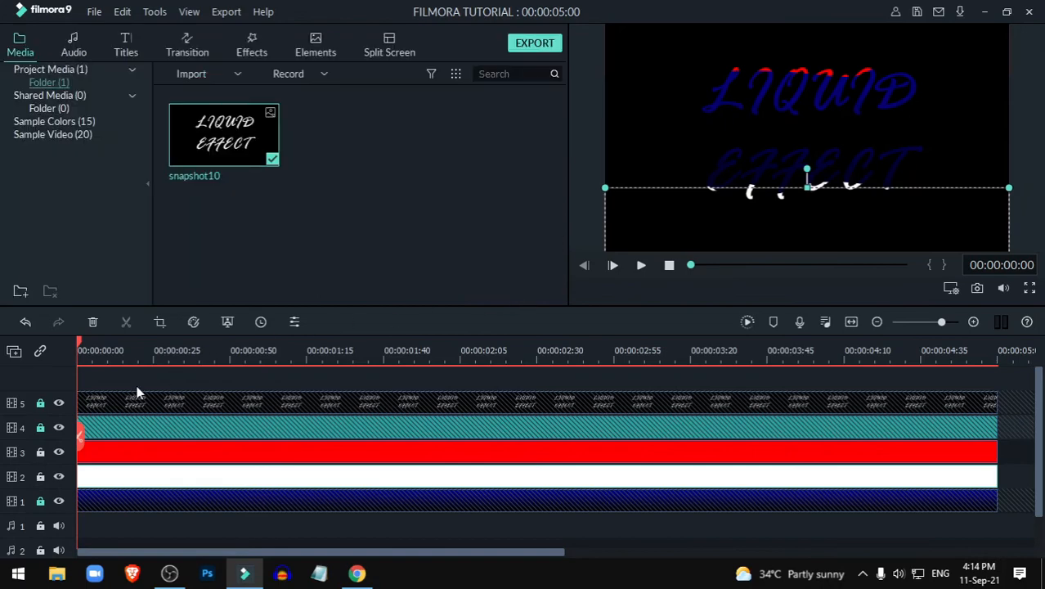
Step: Apply the Move to bottom motion preset to the Red clip on track 3 and play the timeline from the start
left_click(183, 456)
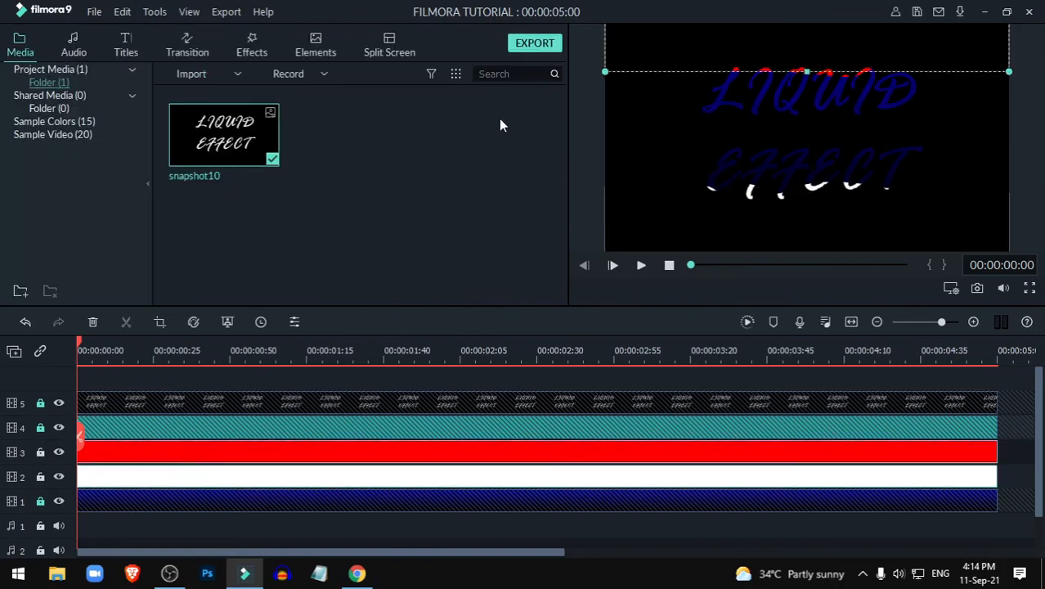
double_click(241, 456)
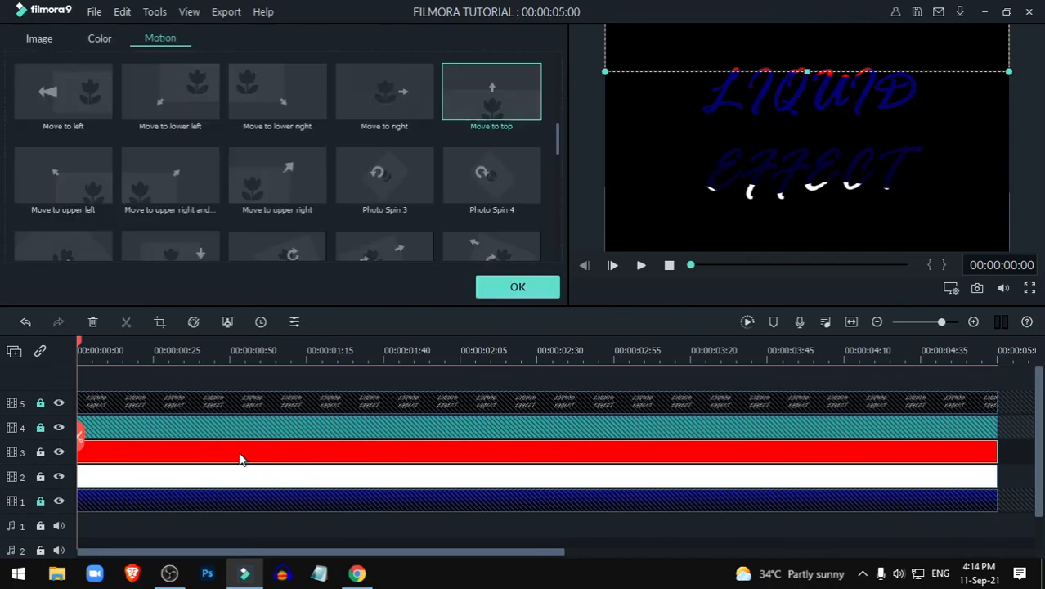
scroll(504, 205, "up", 3)
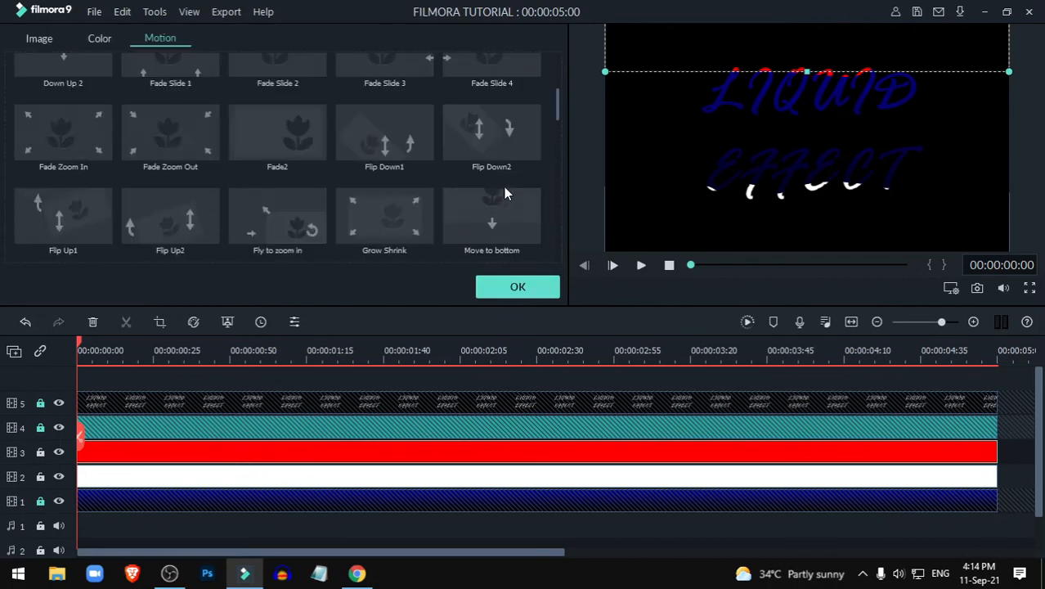
left_click(494, 235)
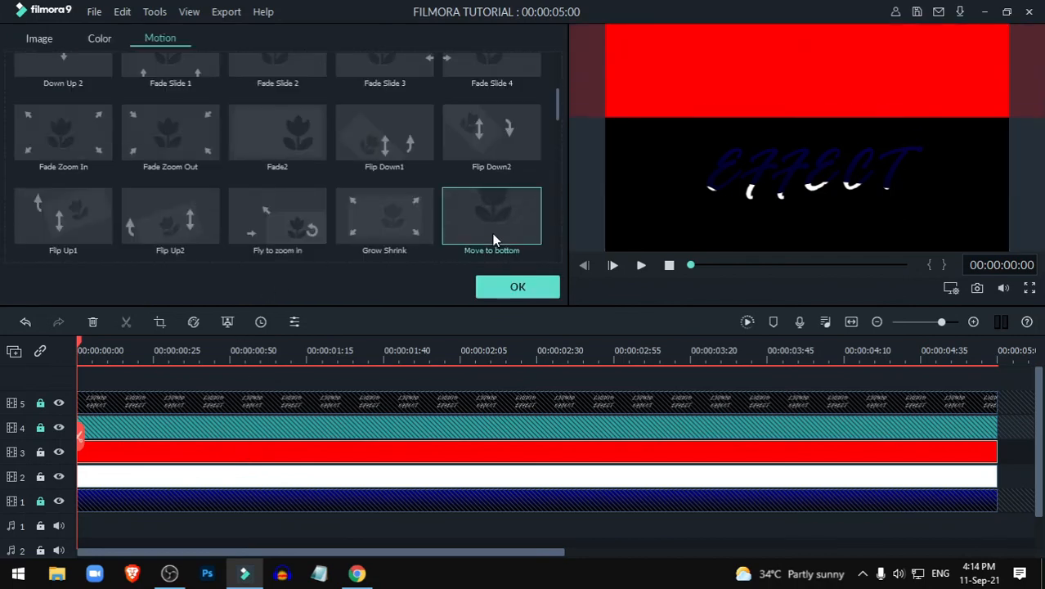
left_click(520, 292)
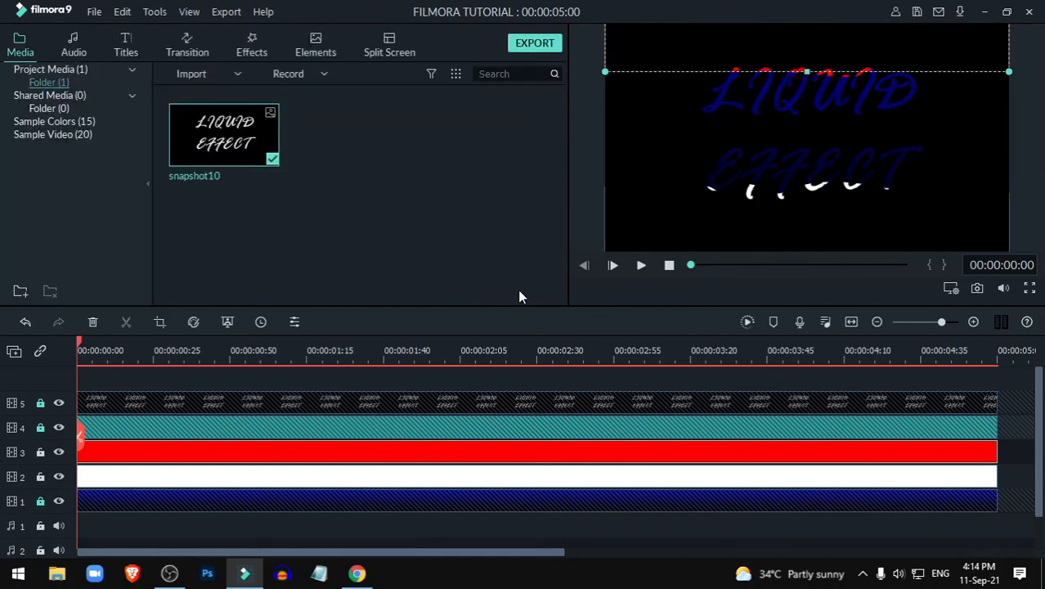
left_click(641, 265)
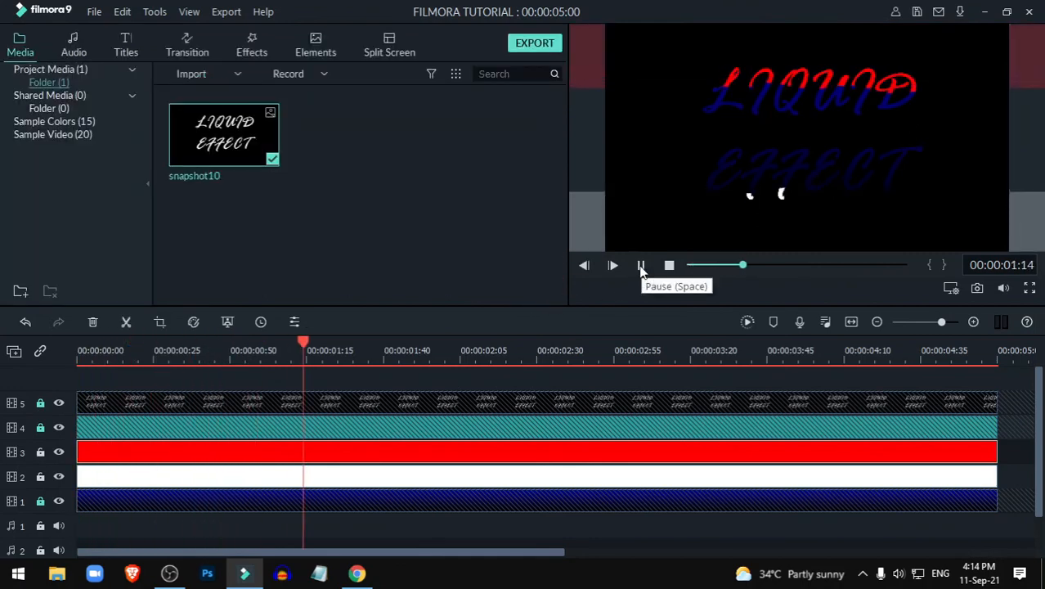